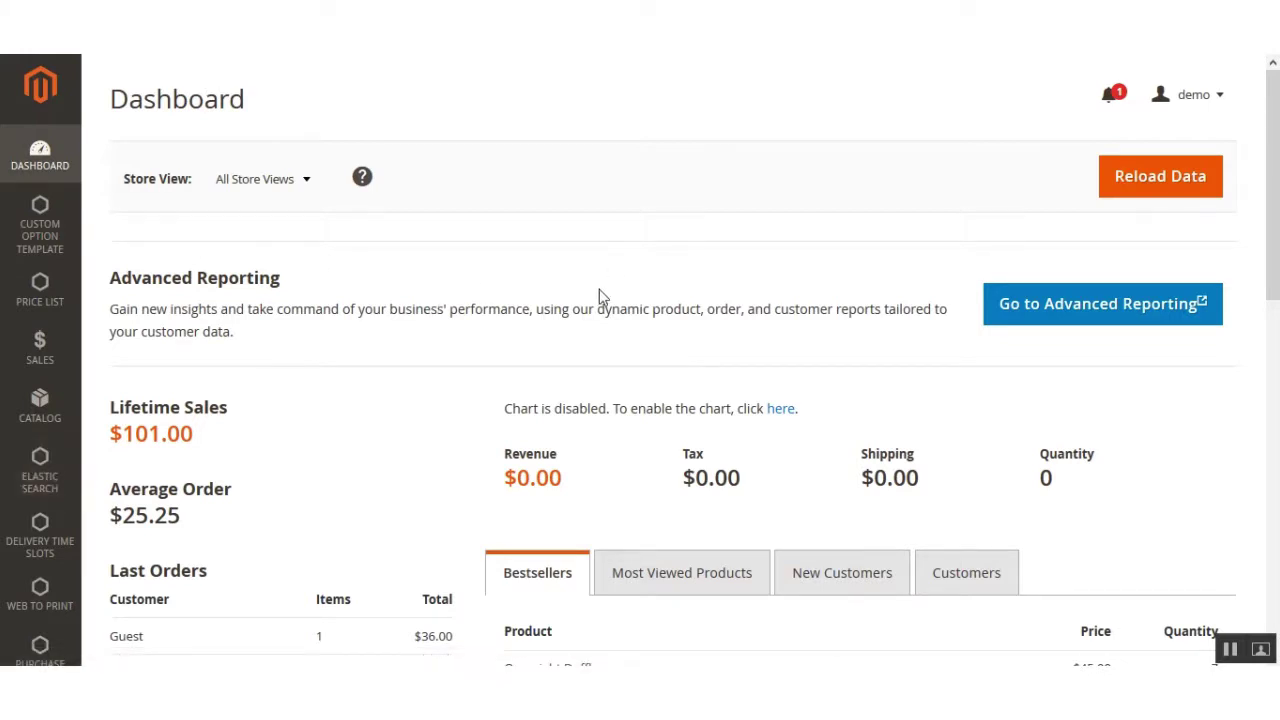
Open the Configuration page of the Stores settings in the admin panel.
scroll(1270, 180, down, 2)
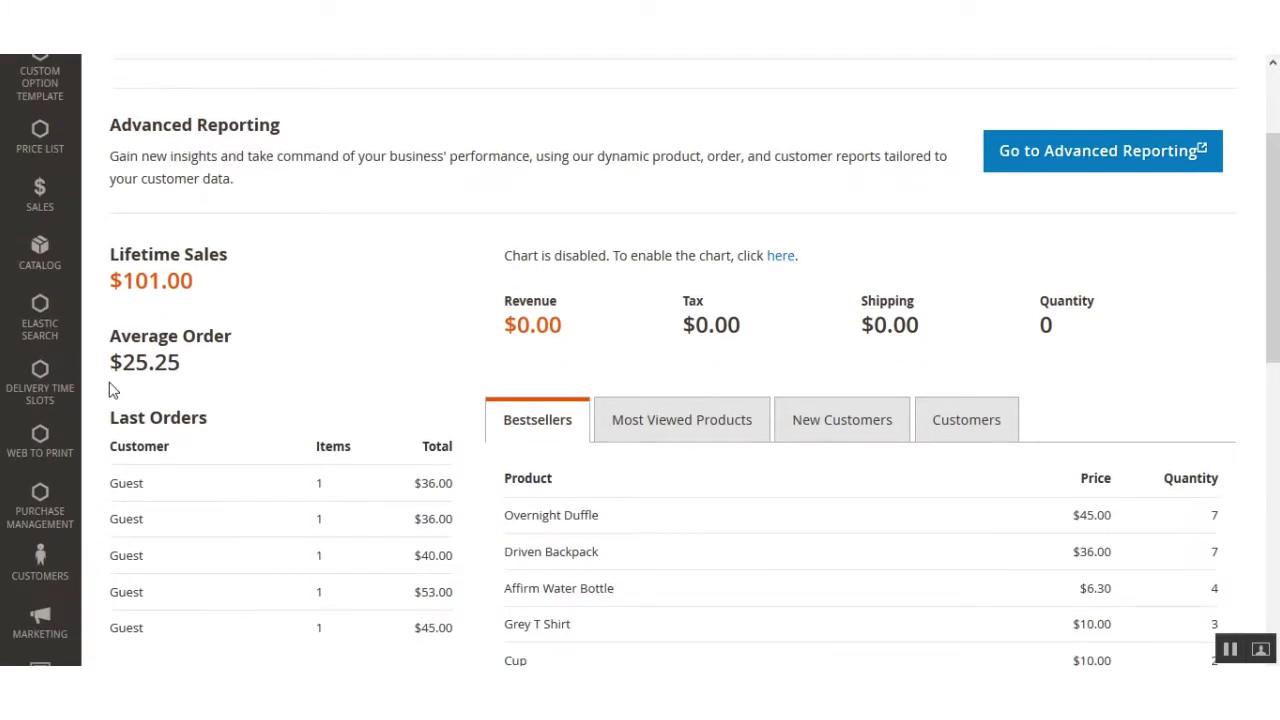
scroll(40, 500, down, 3)
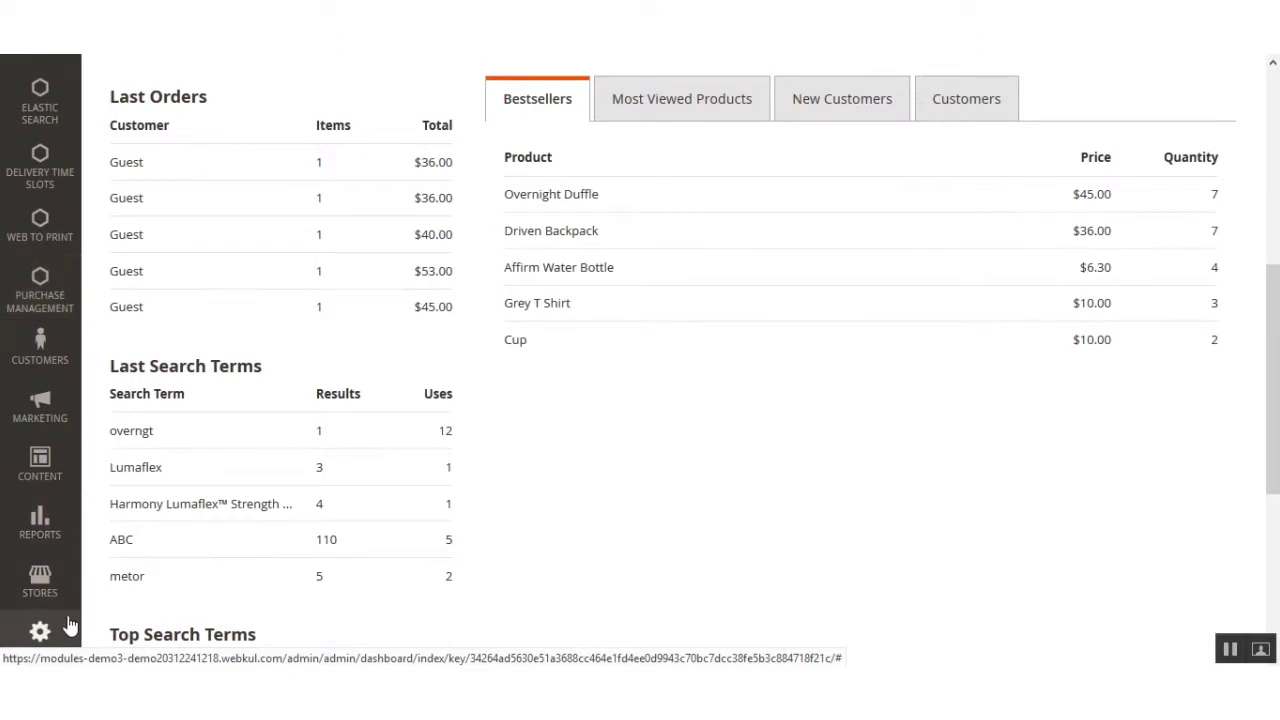
click(52, 605)
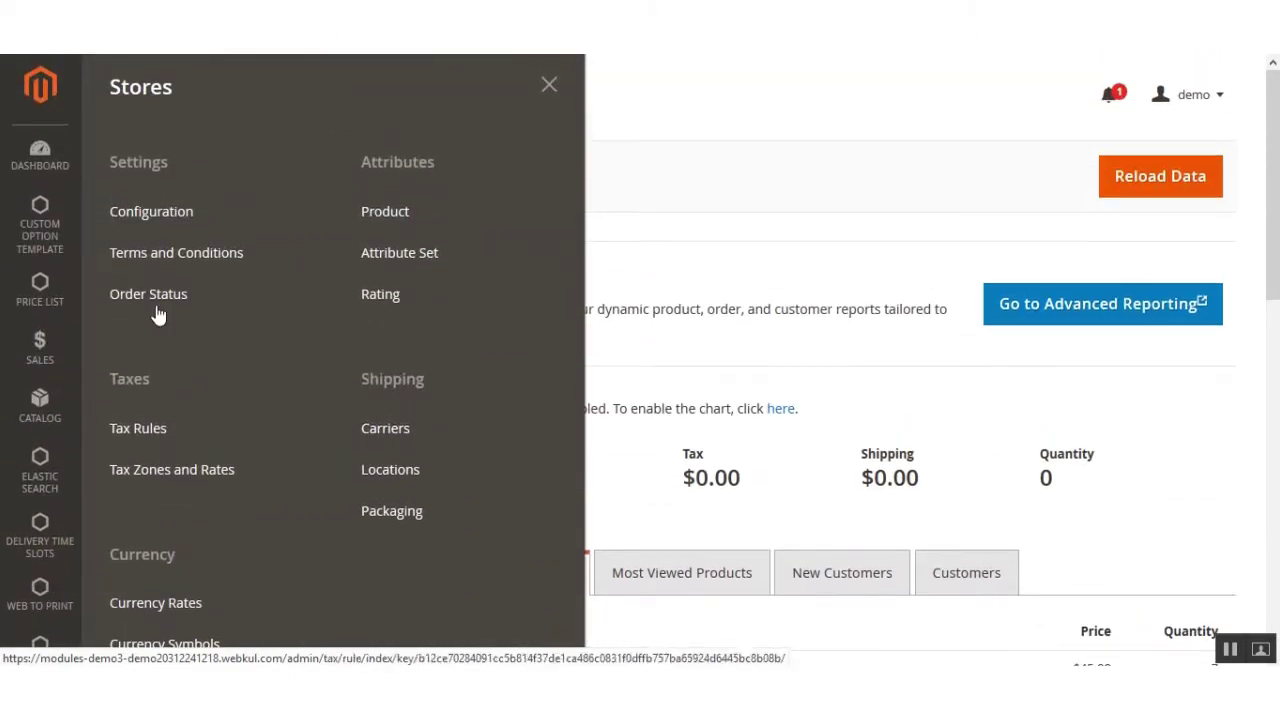
click(167, 229)
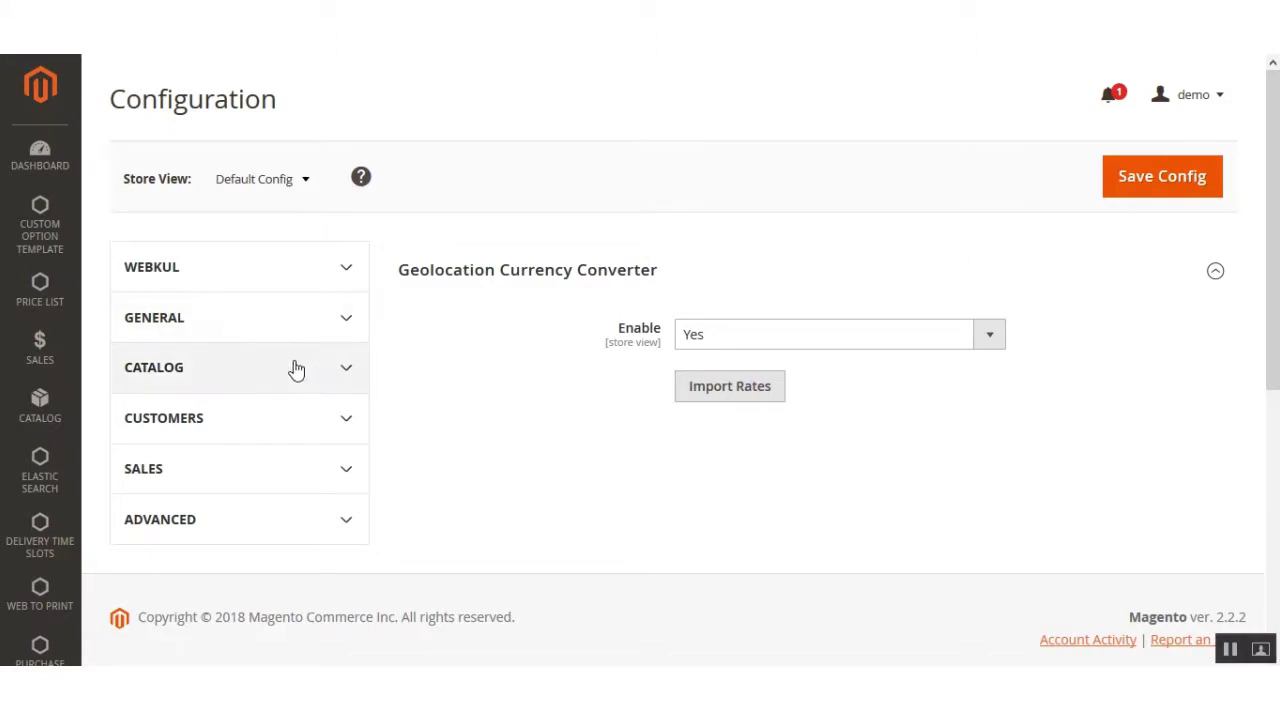
Open the Shipping Methods configuration under Sales and expand the Webkul Fastway Shipping section.
click(305, 485)
scroll(306, 486, down, 4)
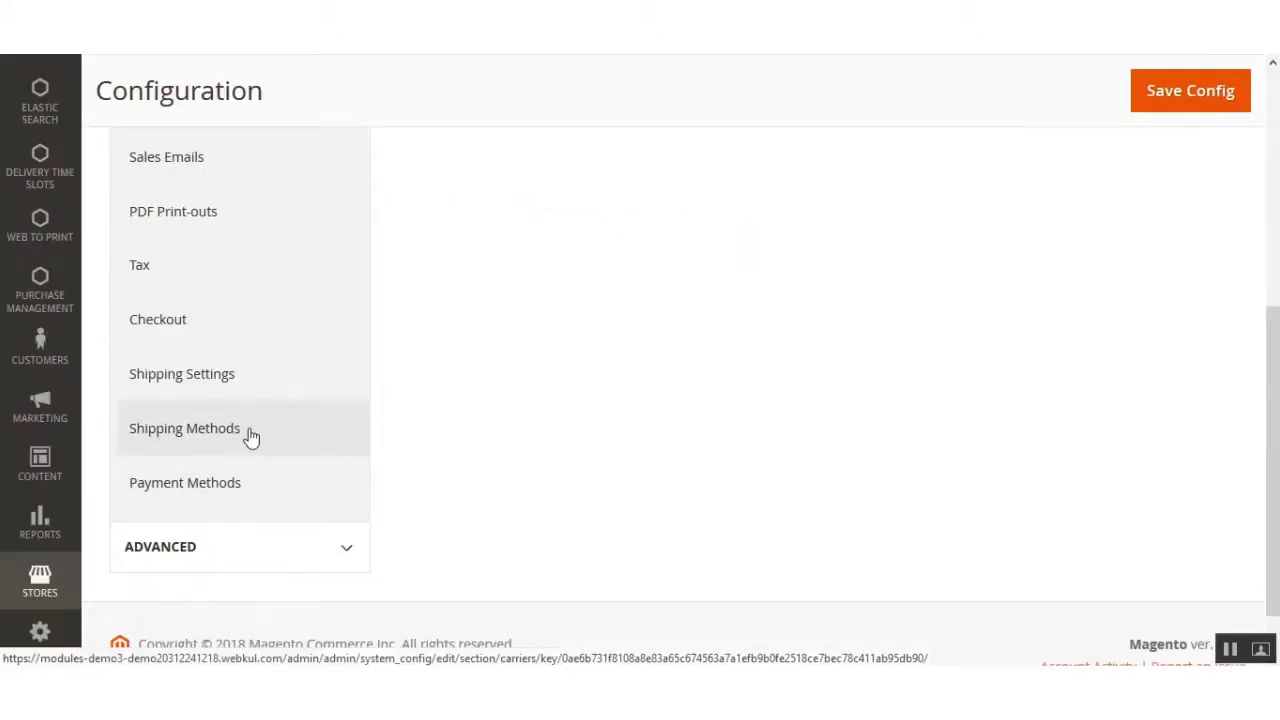
click(142, 438)
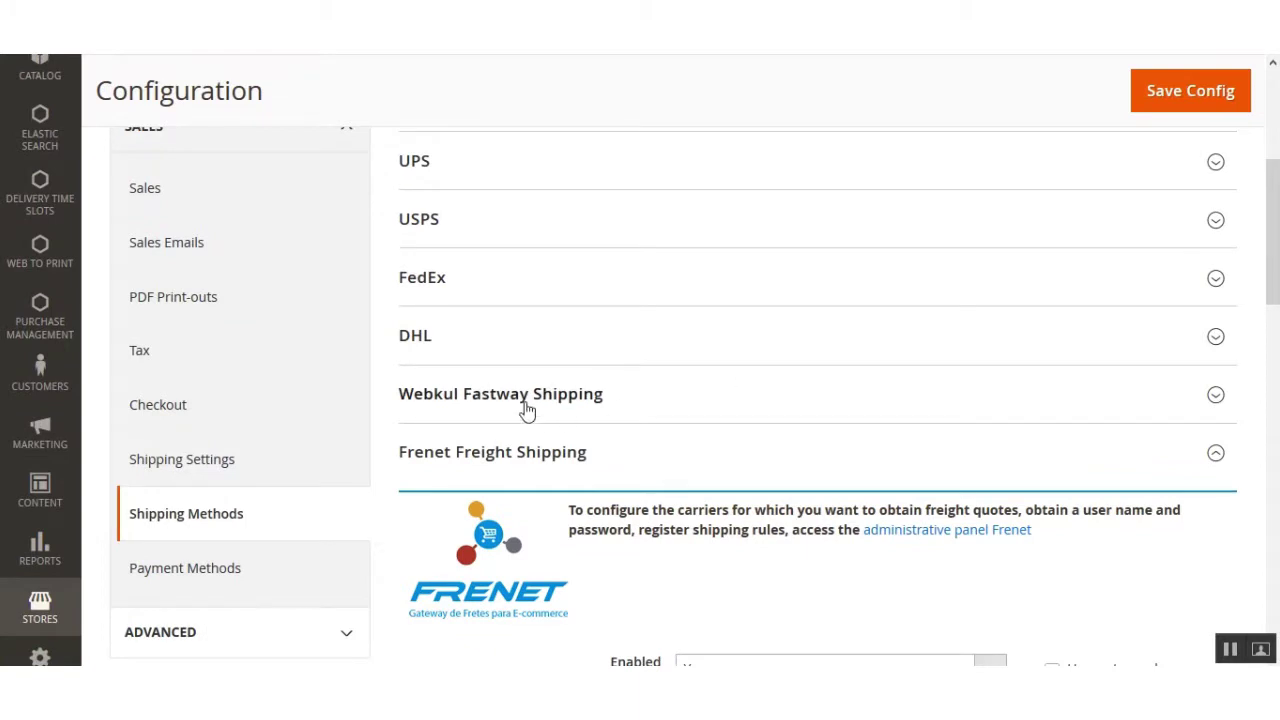
click(527, 411)
scroll(520, 457, down, 2)
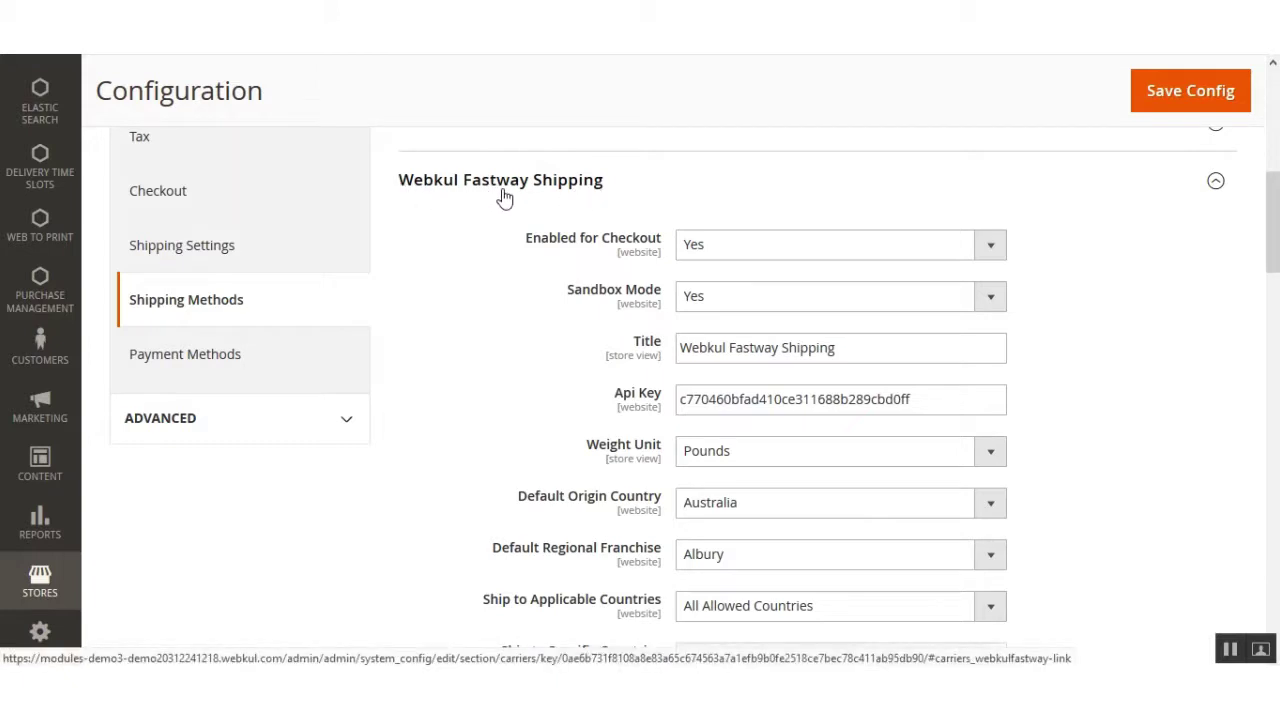
Clear the Api Key field in the Webkul Fastway Shipping settings.
scroll(640, 400, down, 1)
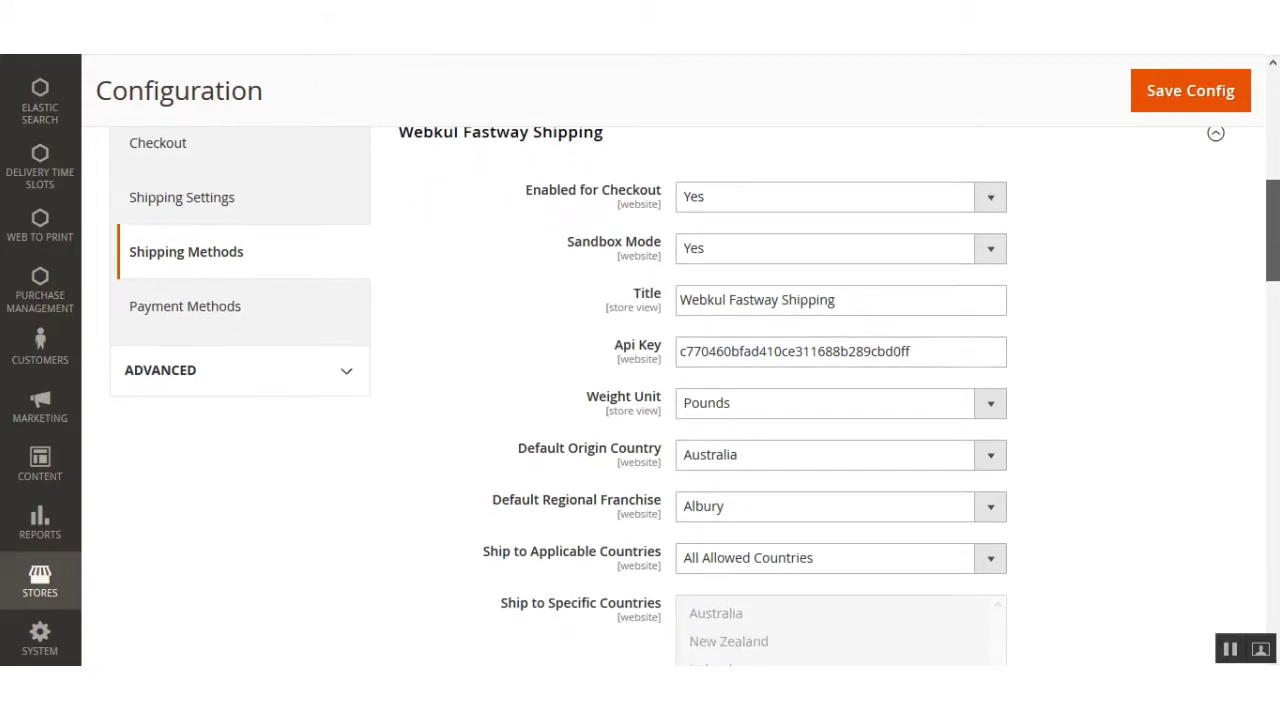
scroll(640, 400, up, 1)
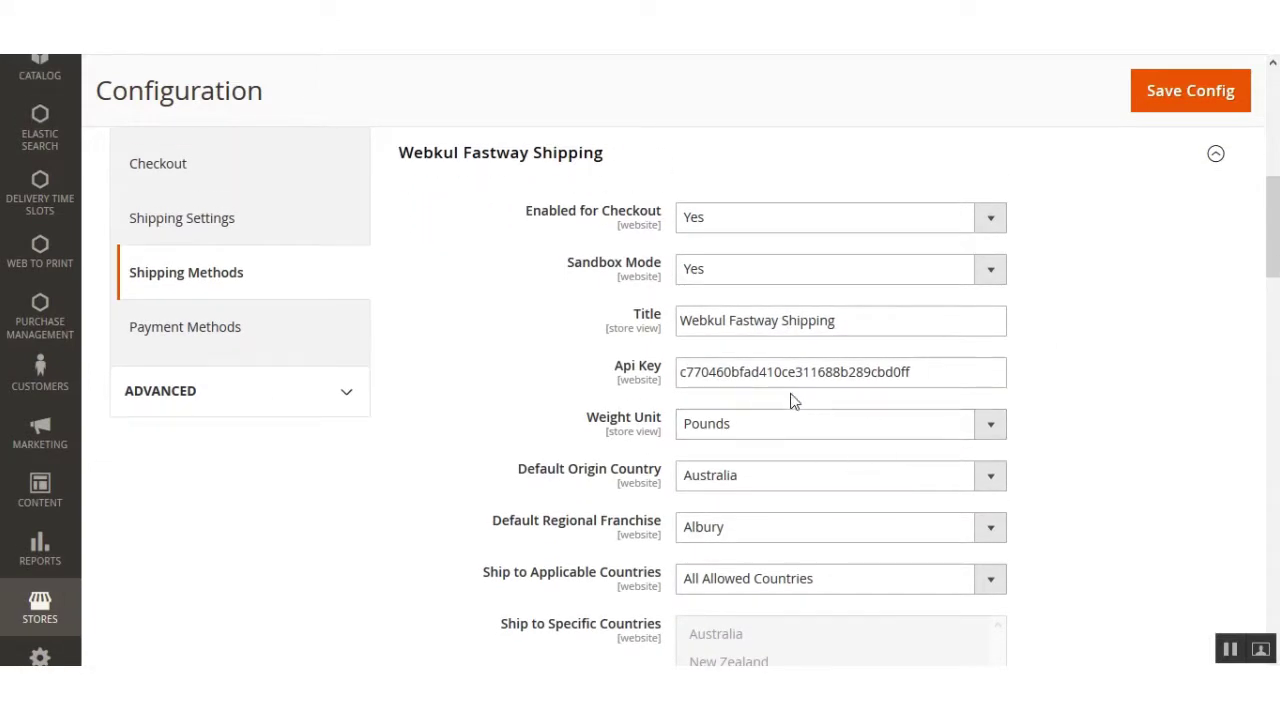
drag(923, 371, 660, 380)
key(BackSpace)
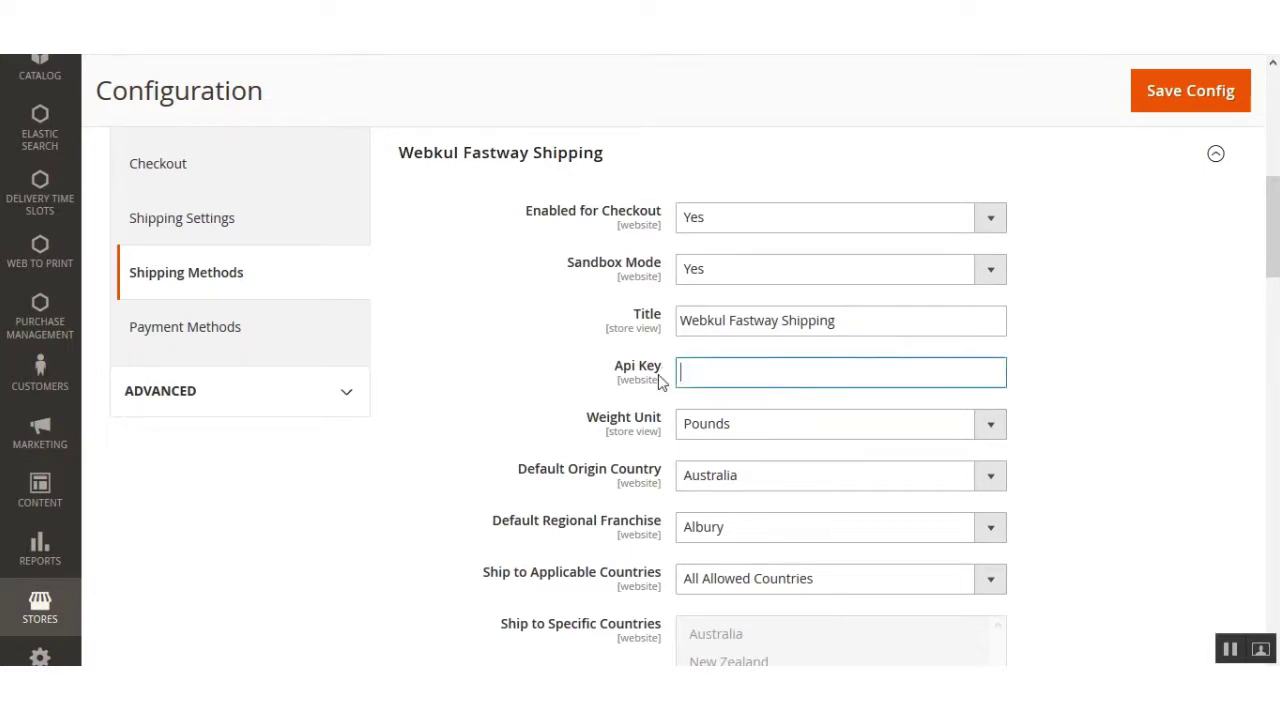
click(1089, 223)
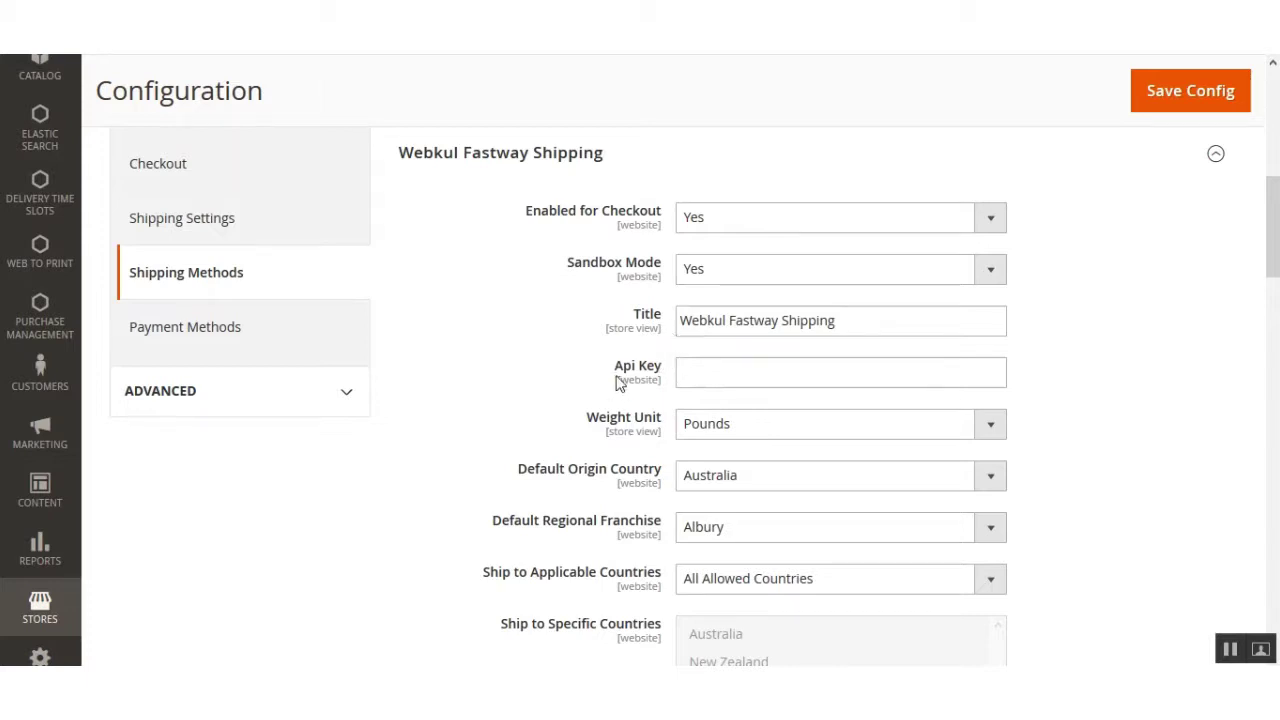
drag(630, 315, 674, 323)
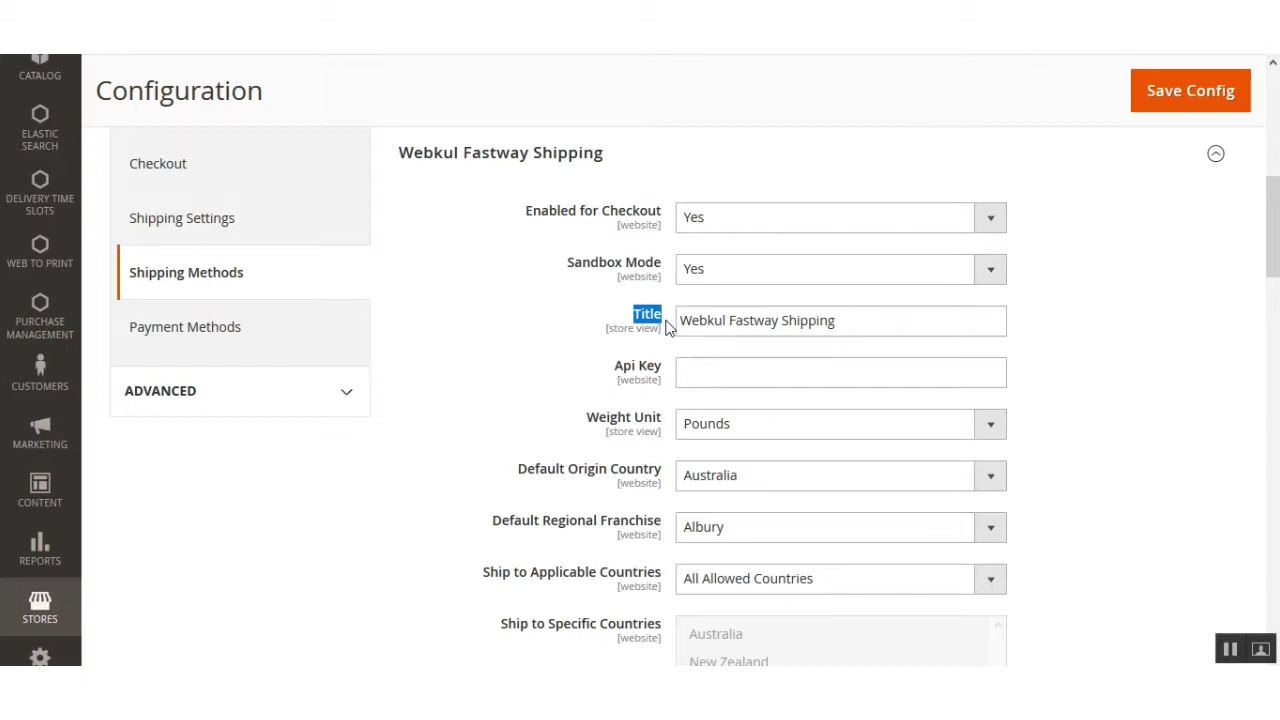
click(667, 327)
Restrict Fastway shipping to Specific Countries and select Australia and New Zealand as the allowed countries.
scroll(676, 396, down, 2)
scroll(700, 260, up, 1)
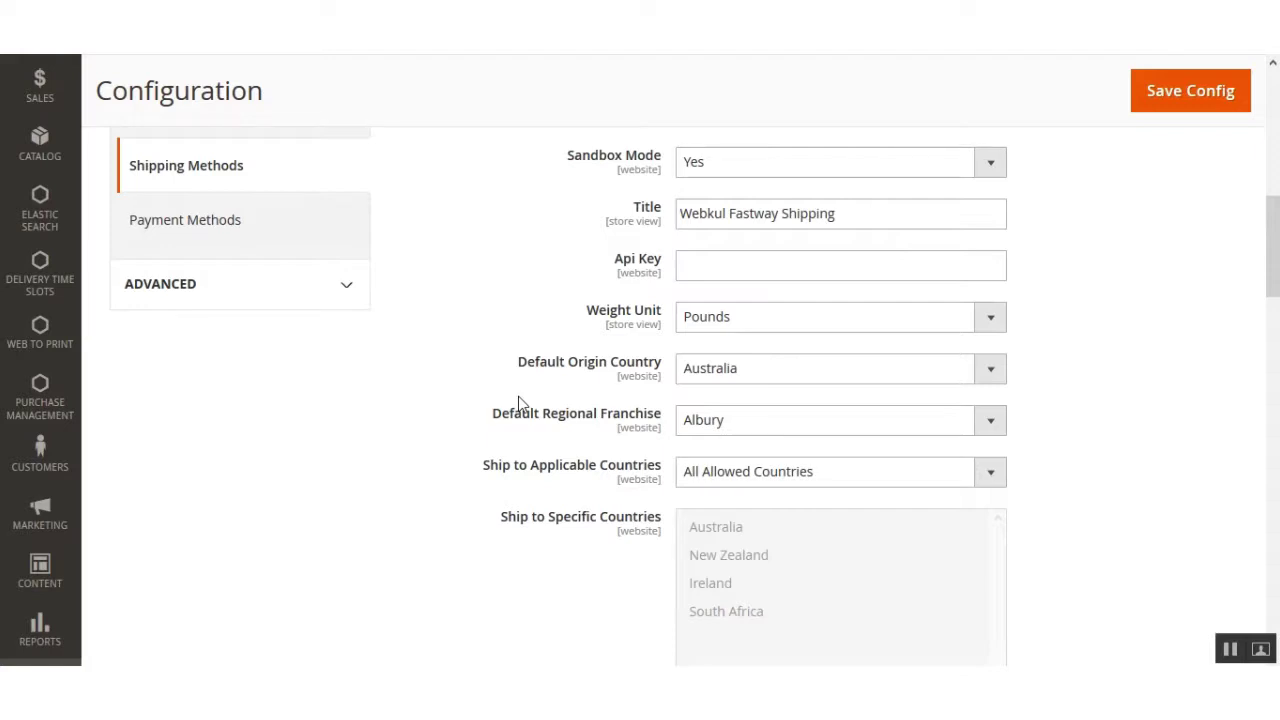
drag(488, 470, 648, 470)
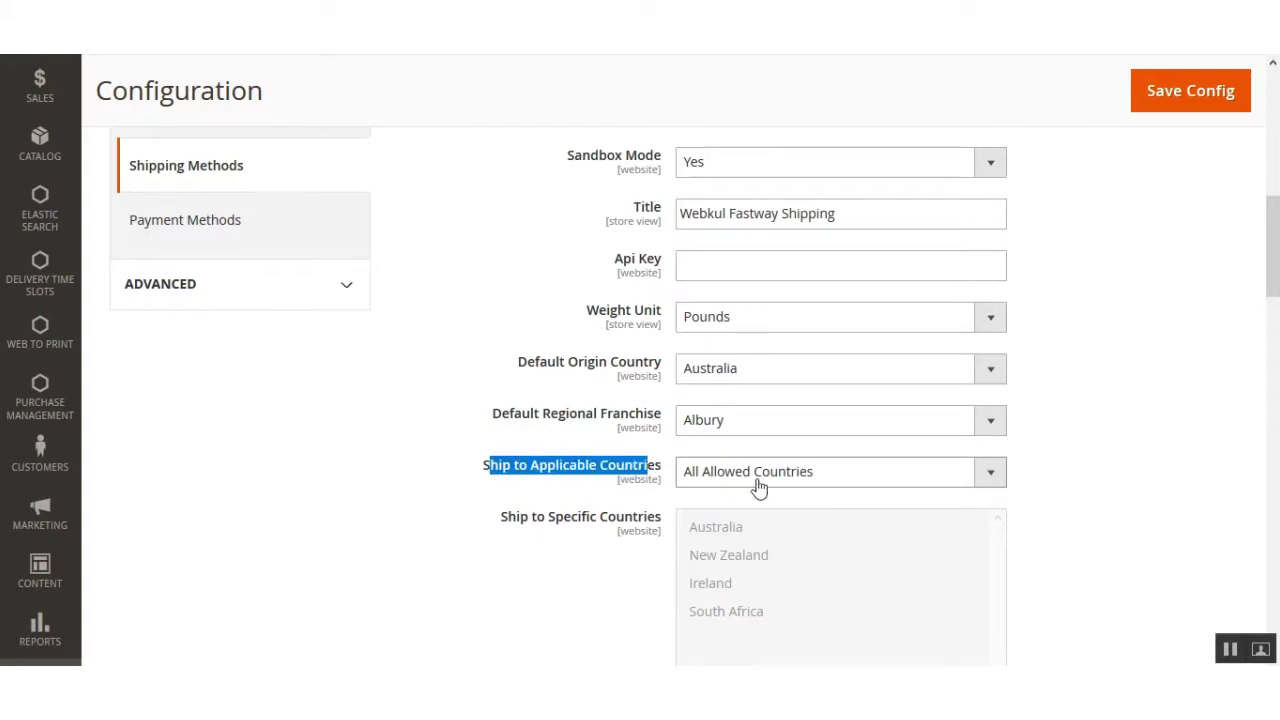
click(977, 487)
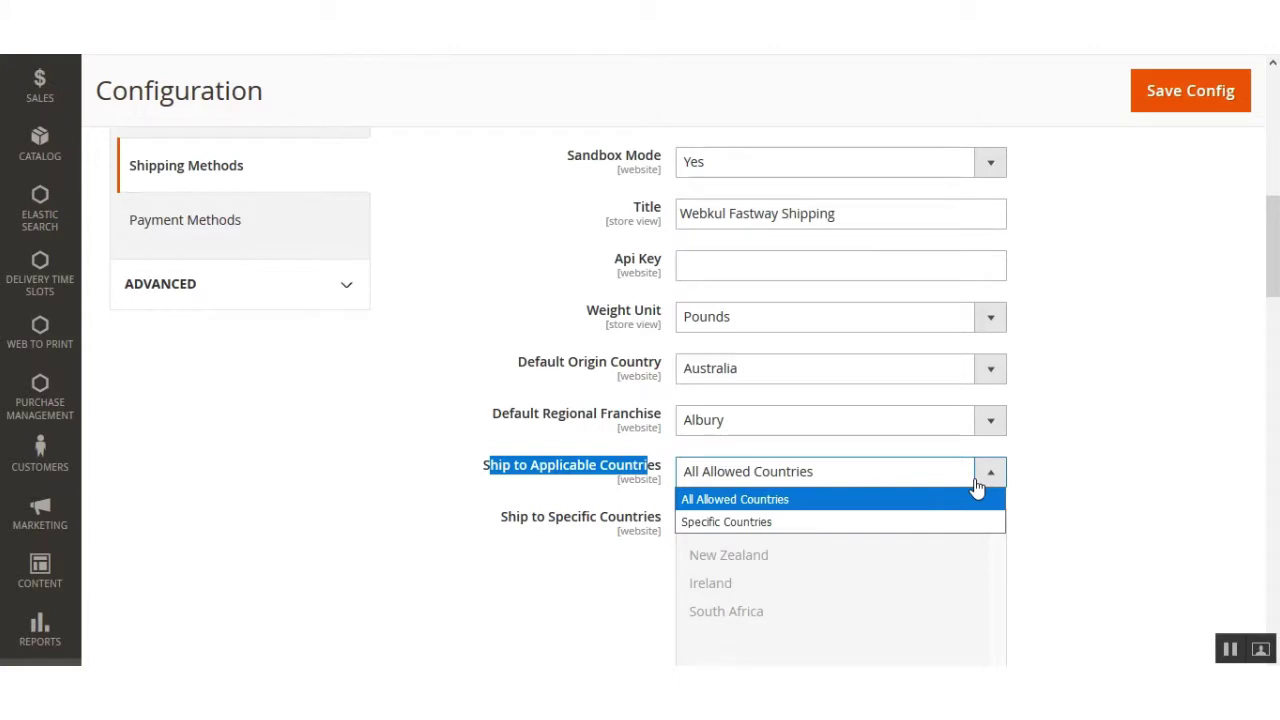
click(755, 525)
click(747, 528)
click(745, 557)
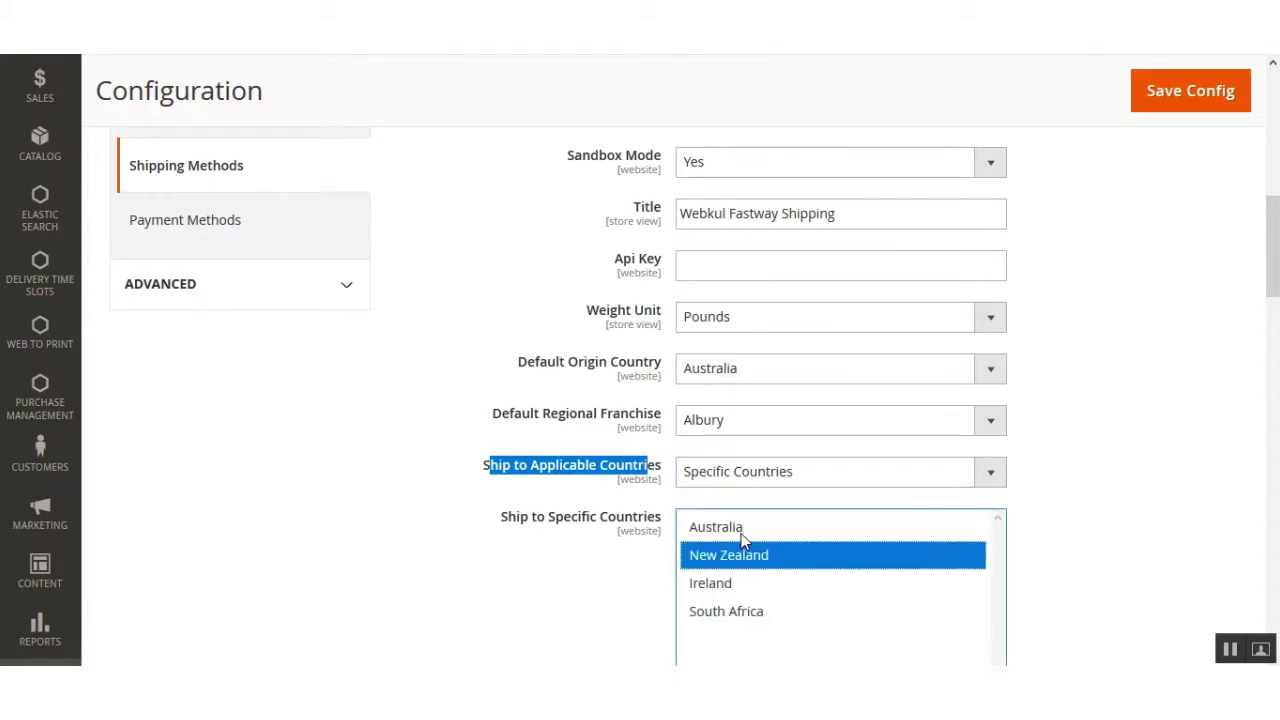
ctrl+click(742, 530)
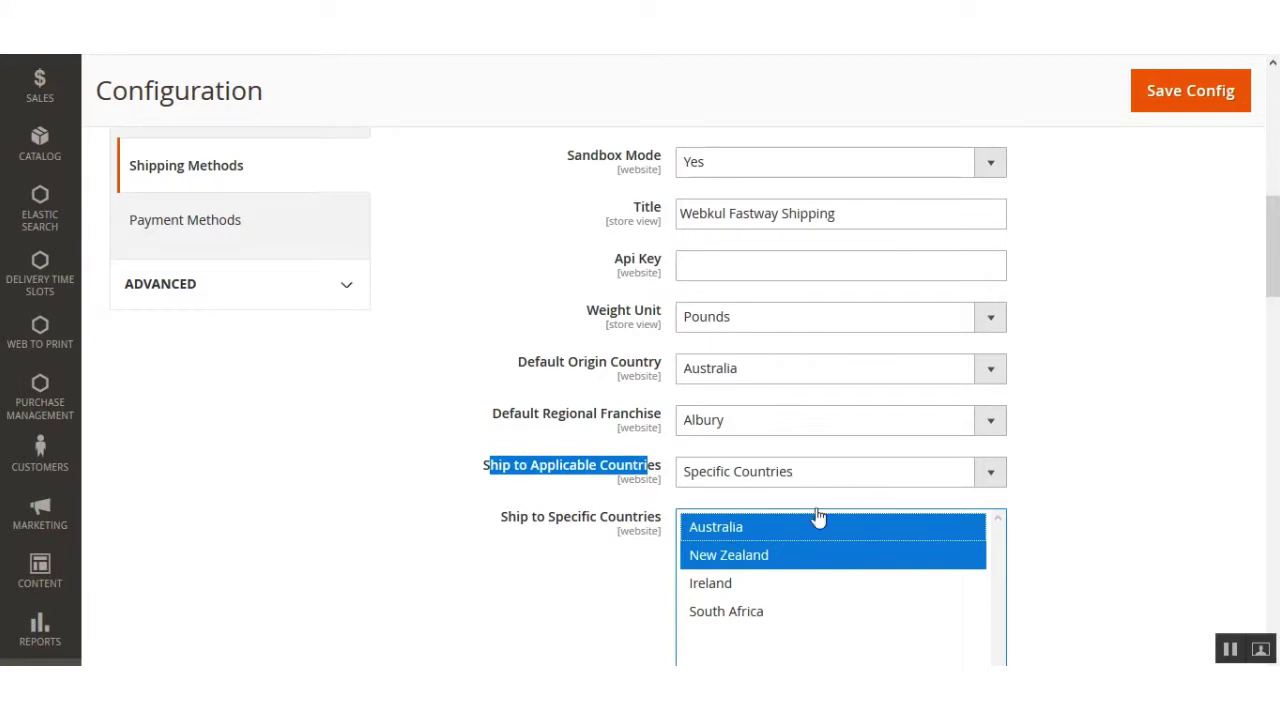
click(529, 491)
Examine the Displayed Error Message, Show Method if Not Applicable and Debug settings of Webkul Fastway Shipping.
scroll(700, 400, down, 5)
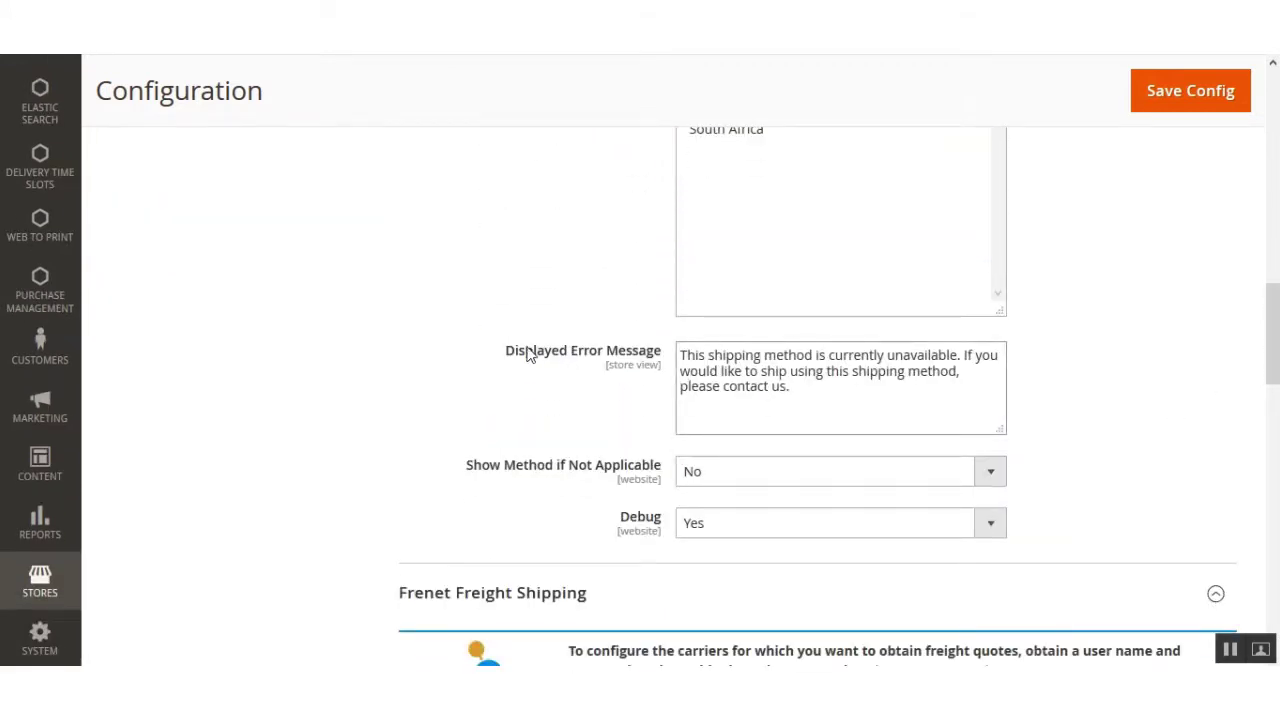
drag(524, 350, 657, 355)
click(476, 474)
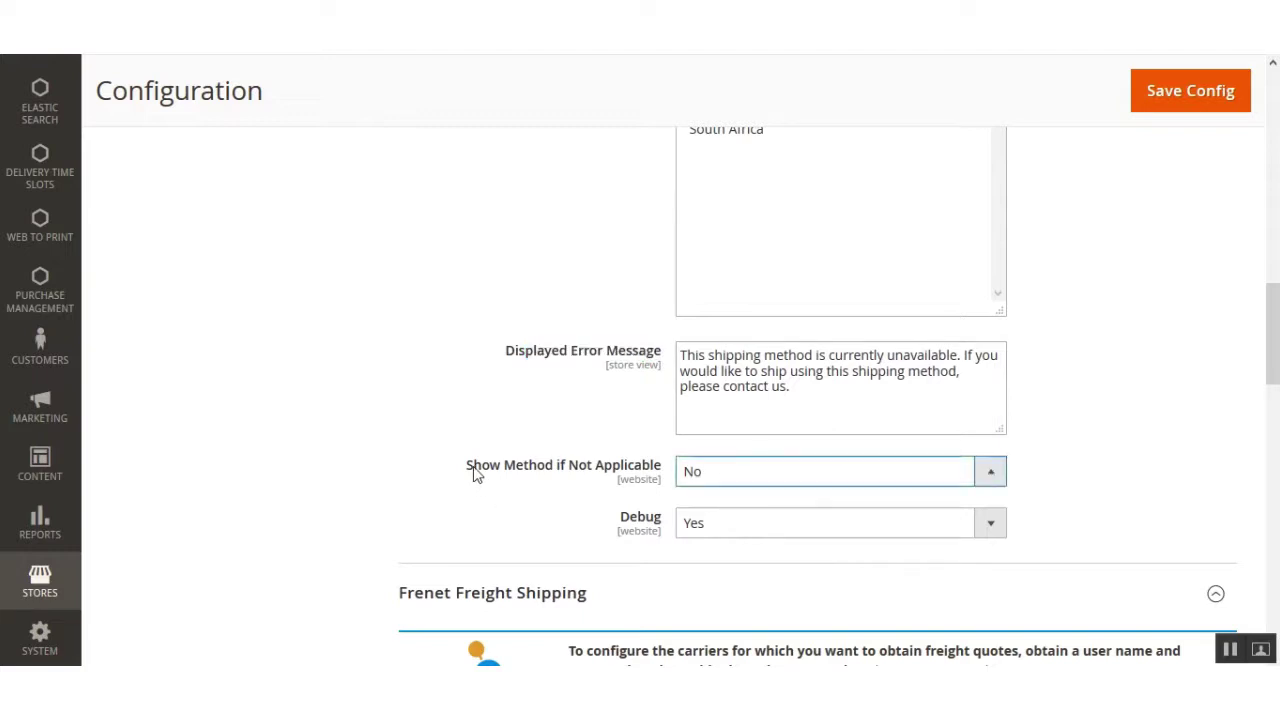
drag(476, 474, 504, 474)
drag(657, 474, 663, 470)
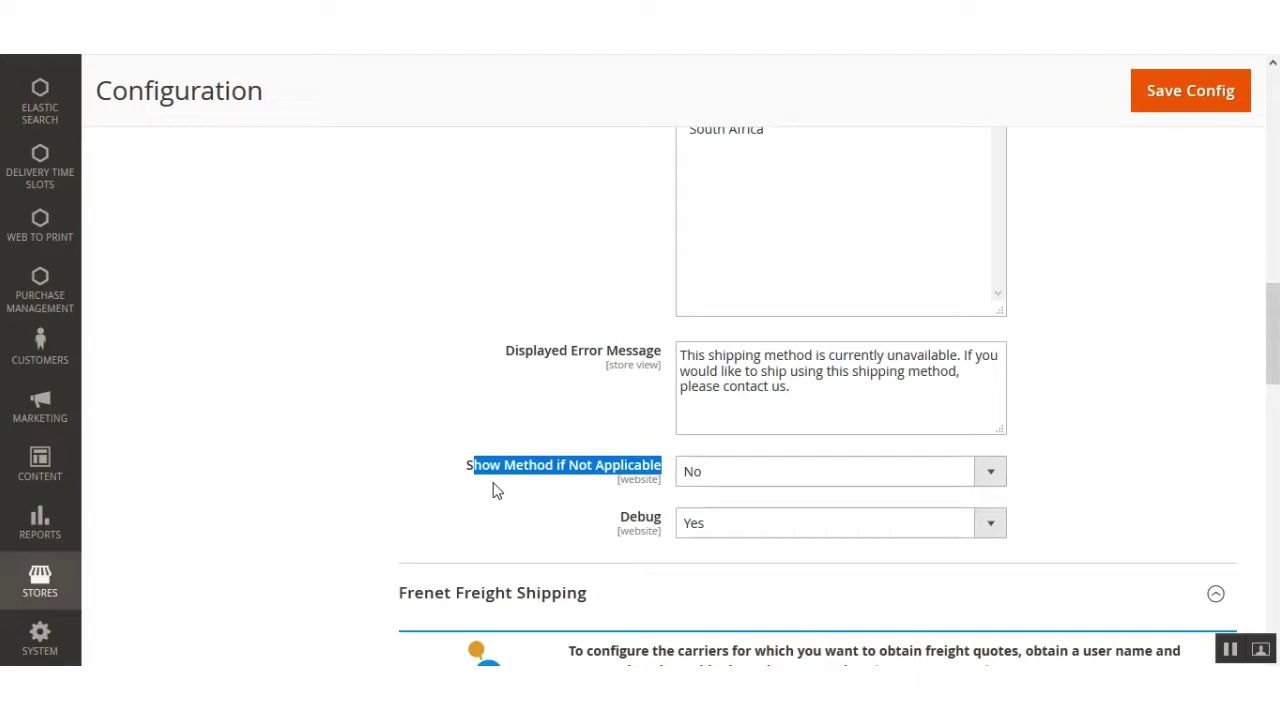
click(667, 453)
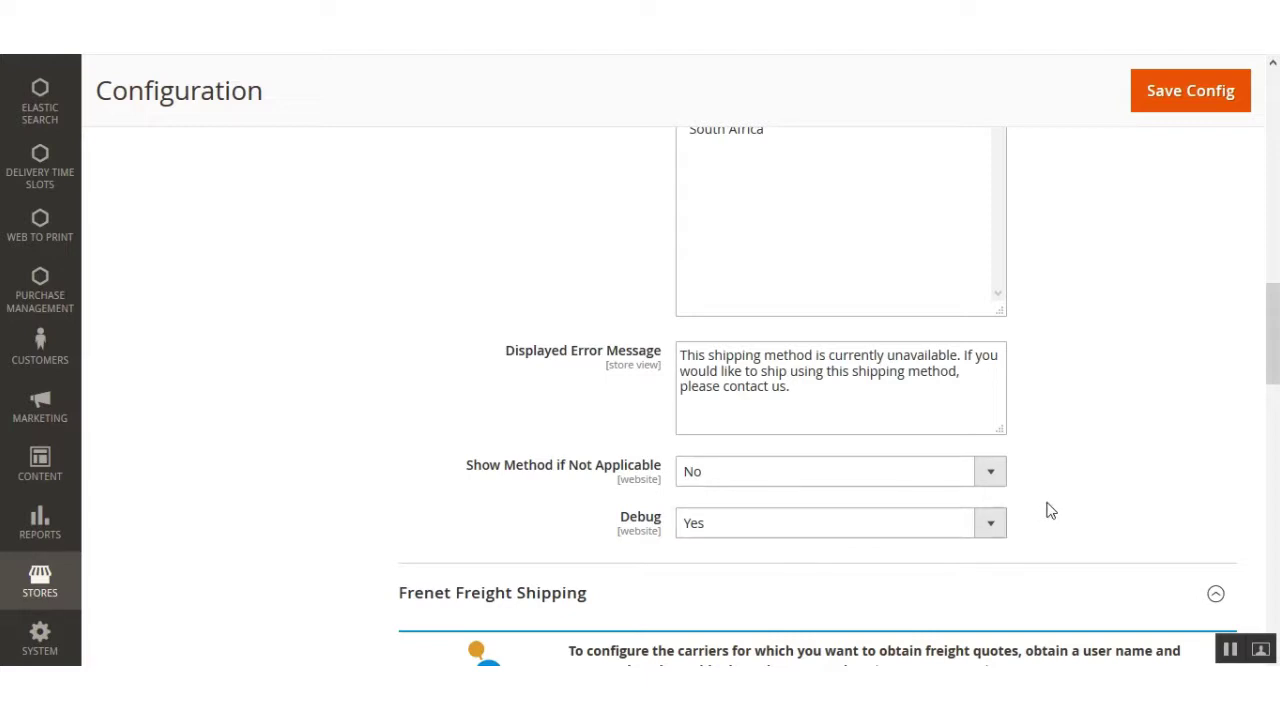
scroll(957, 530, up, 5)
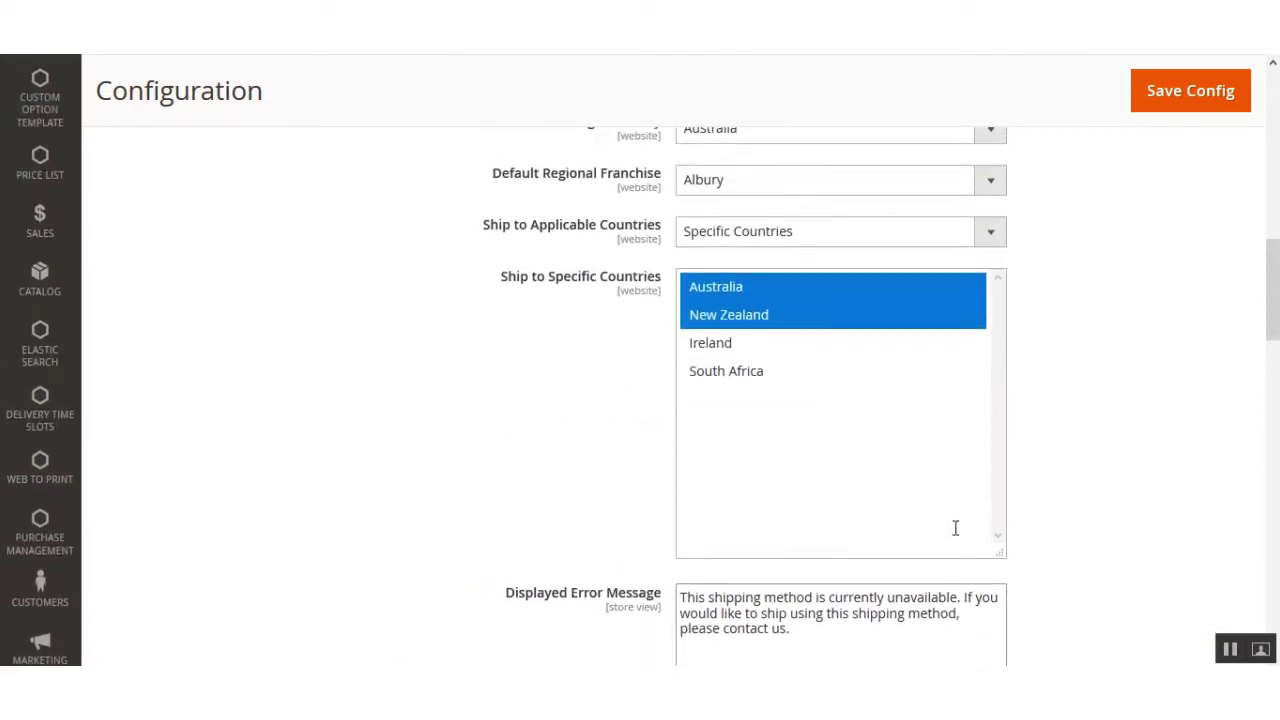
scroll(957, 528, up, 2)
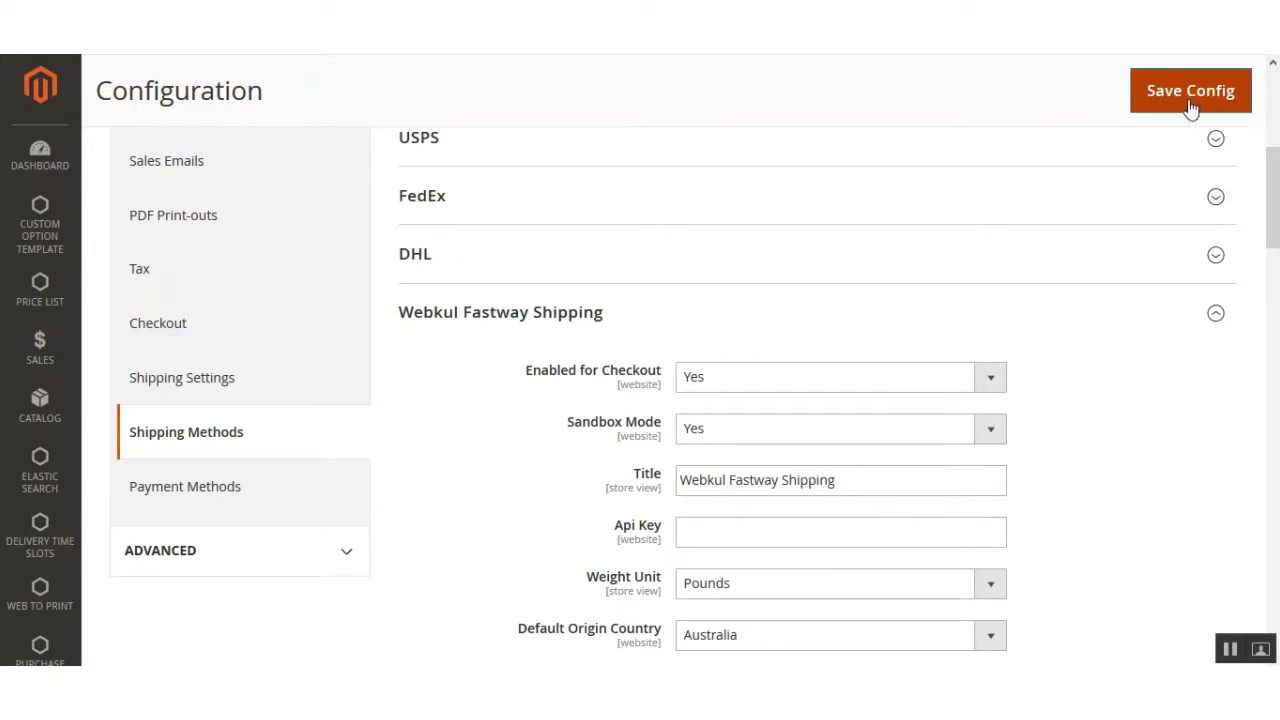
drag(1276, 192, 1276, 127)
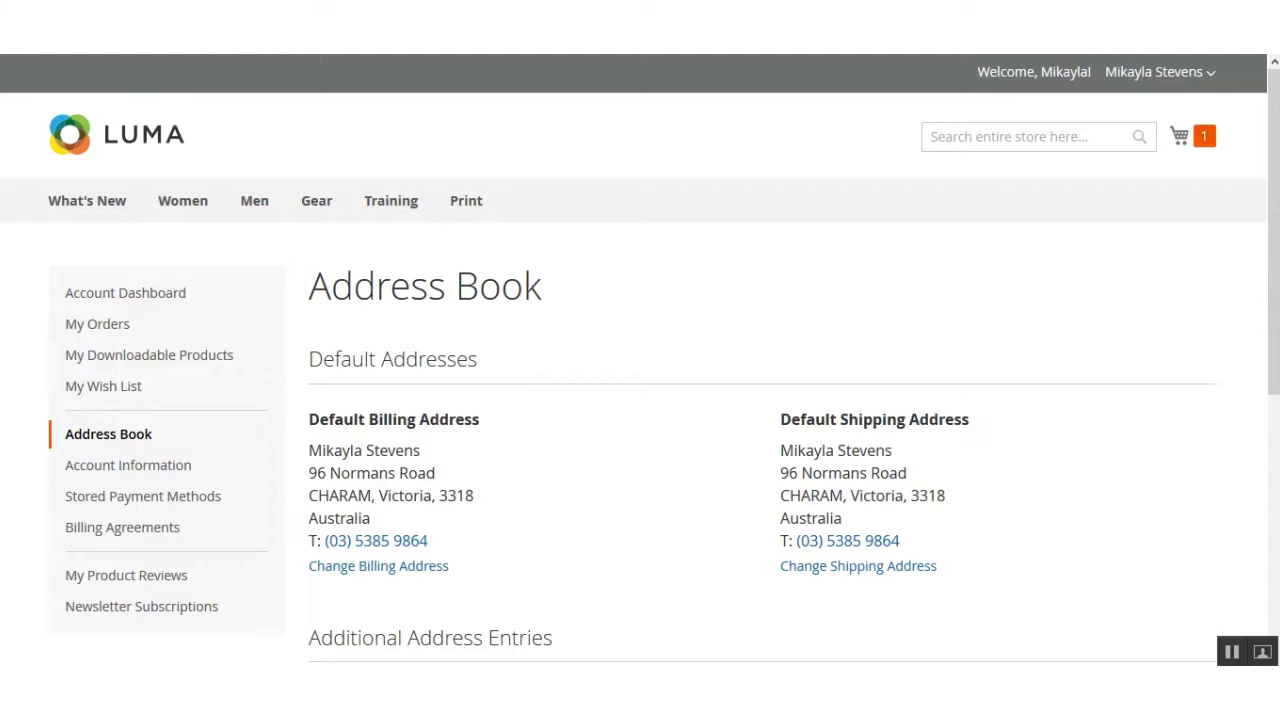
Check the storefront mini cart's contents and the customer's default billing address.
click(1204, 137)
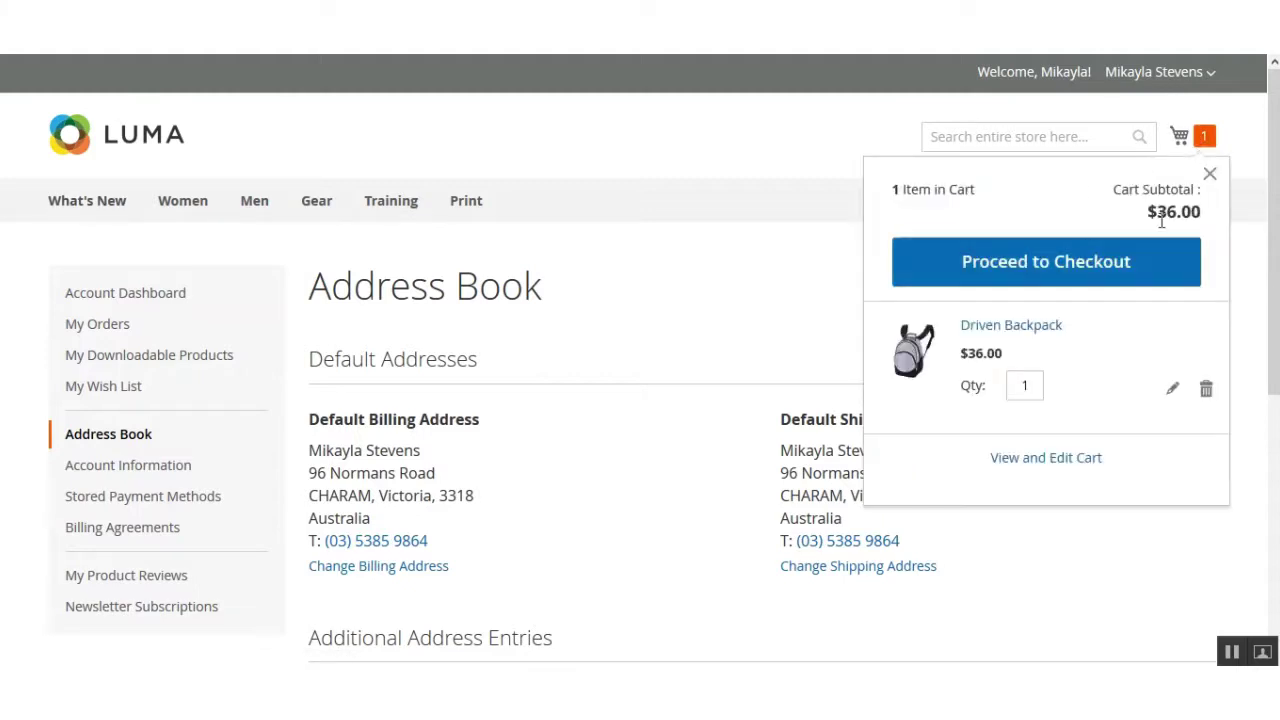
click(674, 281)
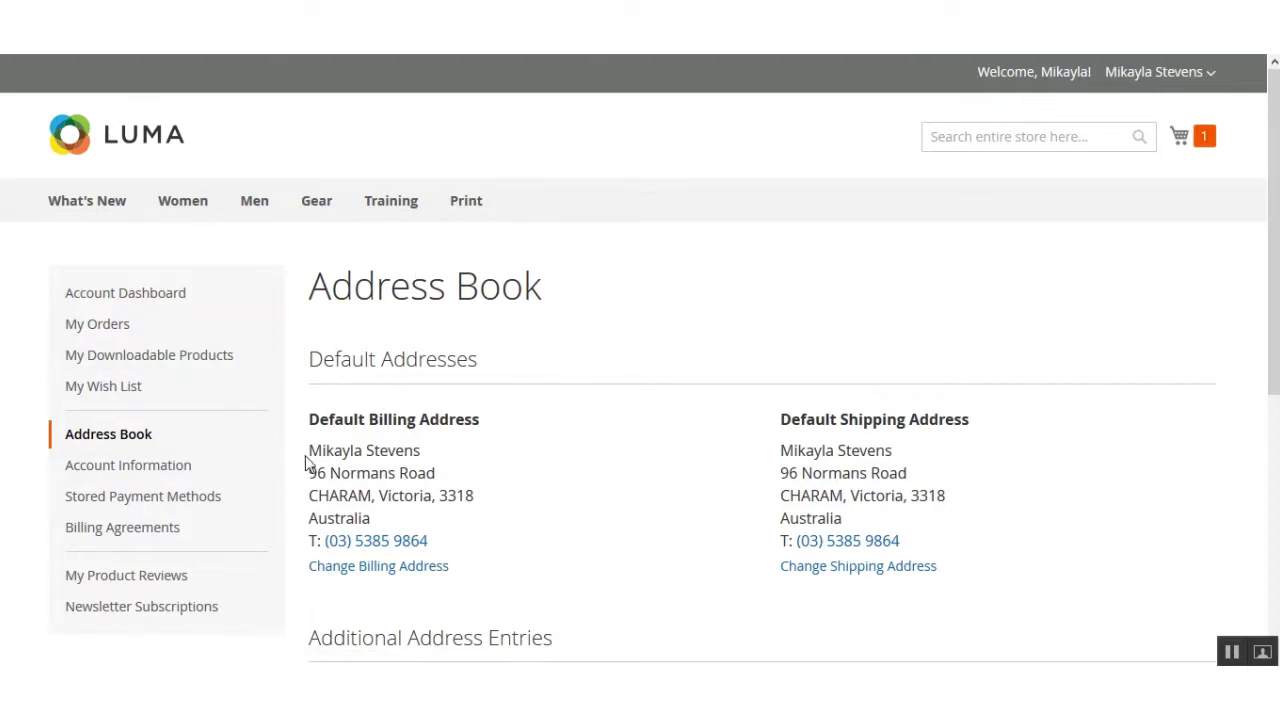
drag(372, 527, 309, 451)
click(433, 474)
Proceed to checkout with the cart and expand the cart items in the order summary.
click(1208, 152)
click(1044, 275)
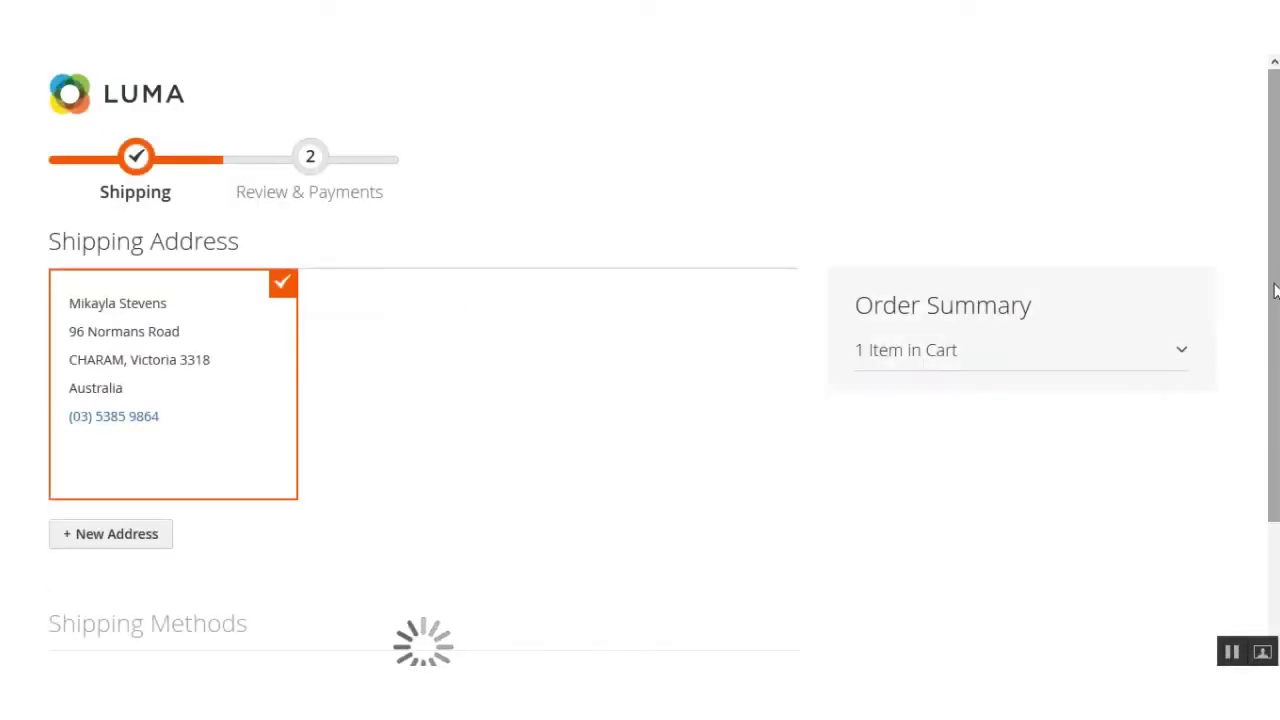
mouse_move(1274, 266)
mouse_down()
mouse_move(1274, 382)
mouse_move(1274, 324)
mouse_move(1243, 294)
mouse_move(1274, 278)
mouse_move(1274, 252)
mouse_move(1274, 476)
mouse_move(1274, 275)
mouse_up()
click(1183, 312)
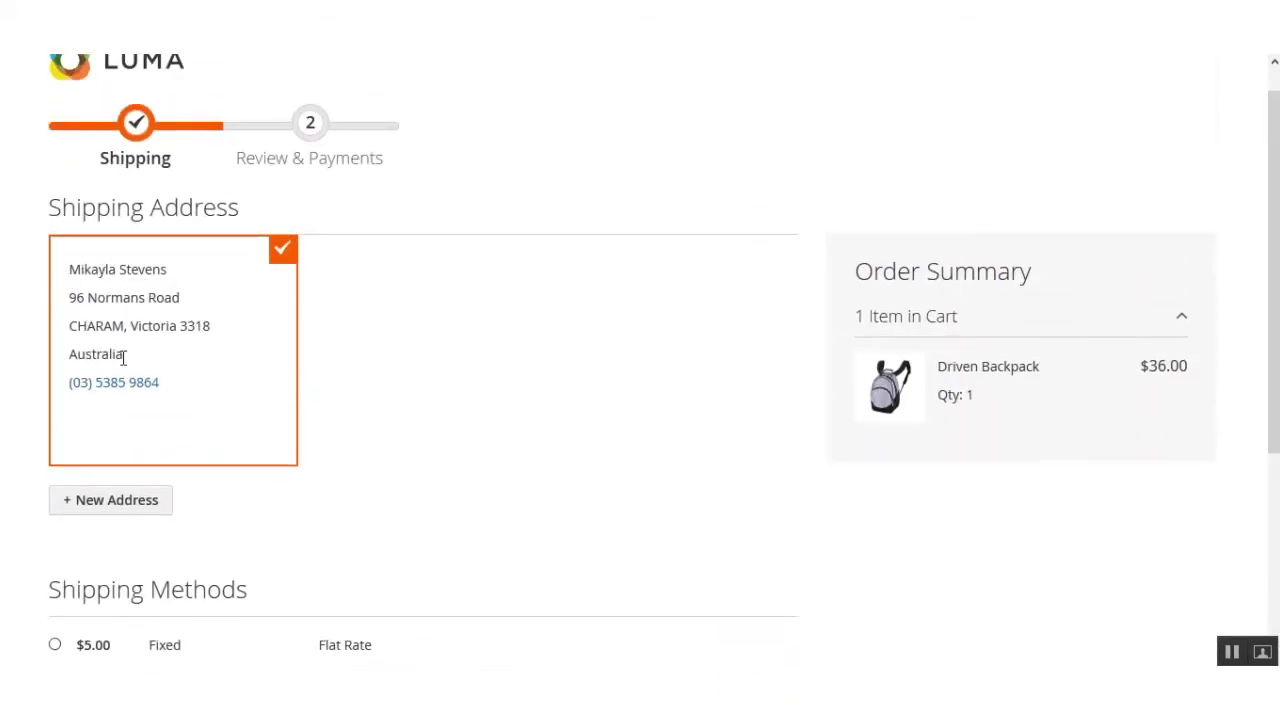
Choose the Satchel(SAT-NAT-A2) Webkul Fastway Shipping method and continue to Review & Payments.
drag(1274, 370, 1274, 520)
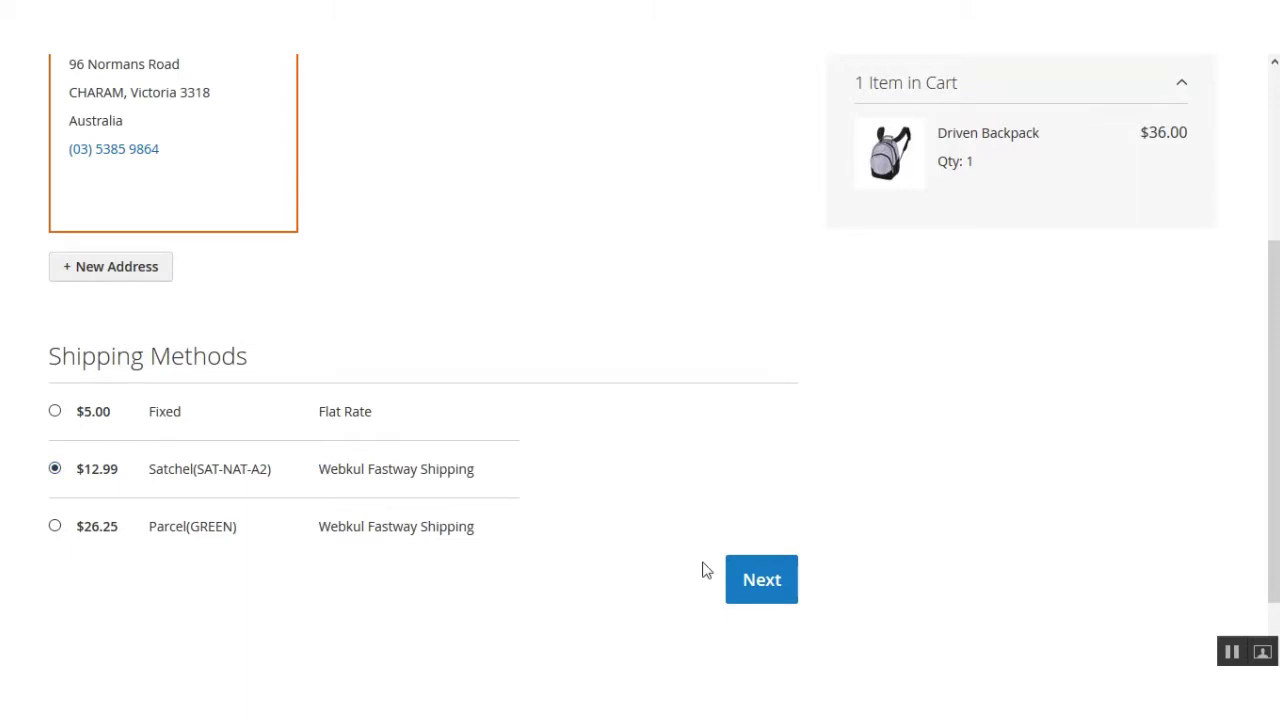
click(761, 580)
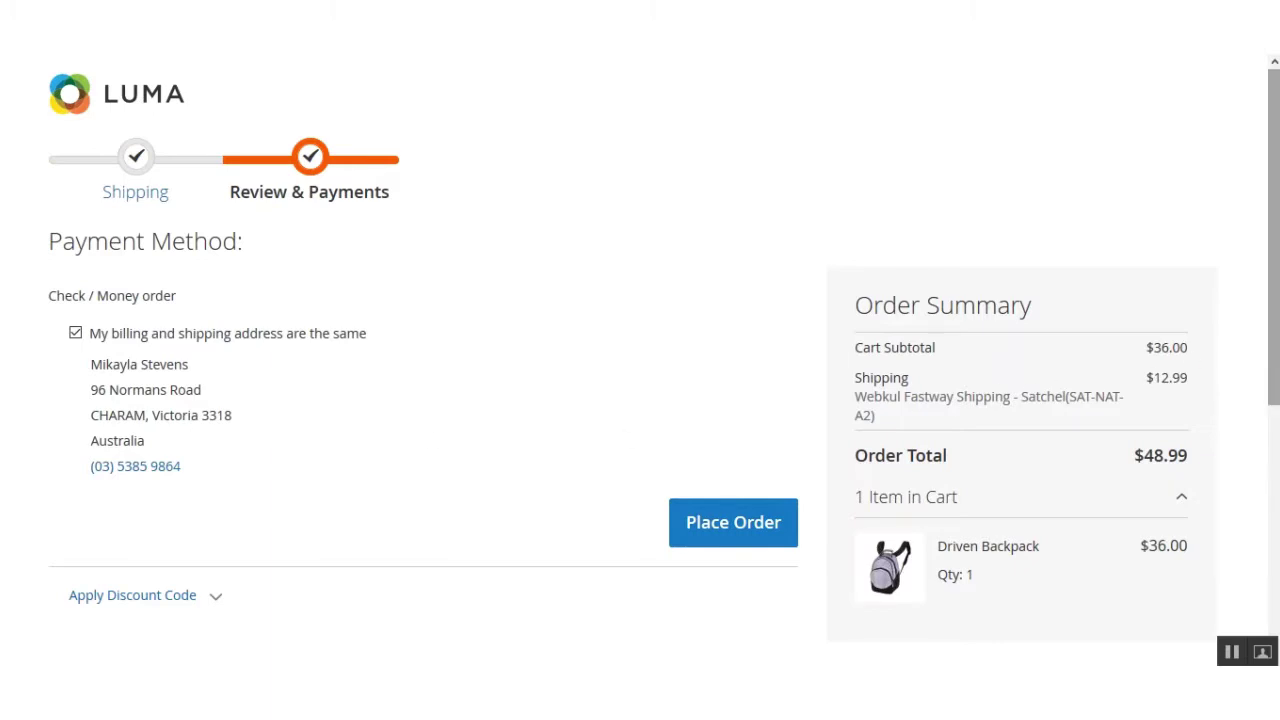
Examine the order summary's shipping charge, the Ship To address and the chosen shipping method before placing the order.
scroll(1254, 292, down, 1)
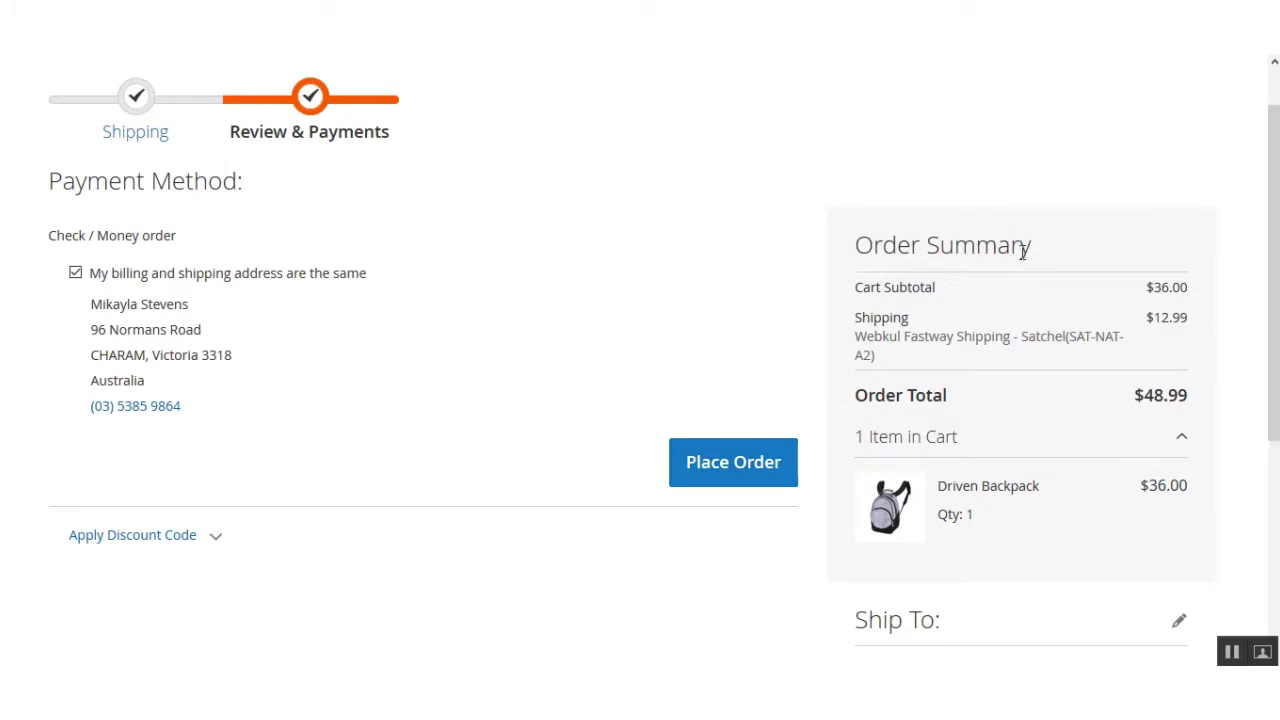
drag(854, 318, 914, 320)
click(868, 333)
drag(856, 337, 1134, 363)
click(996, 368)
scroll(1177, 505, down, 3)
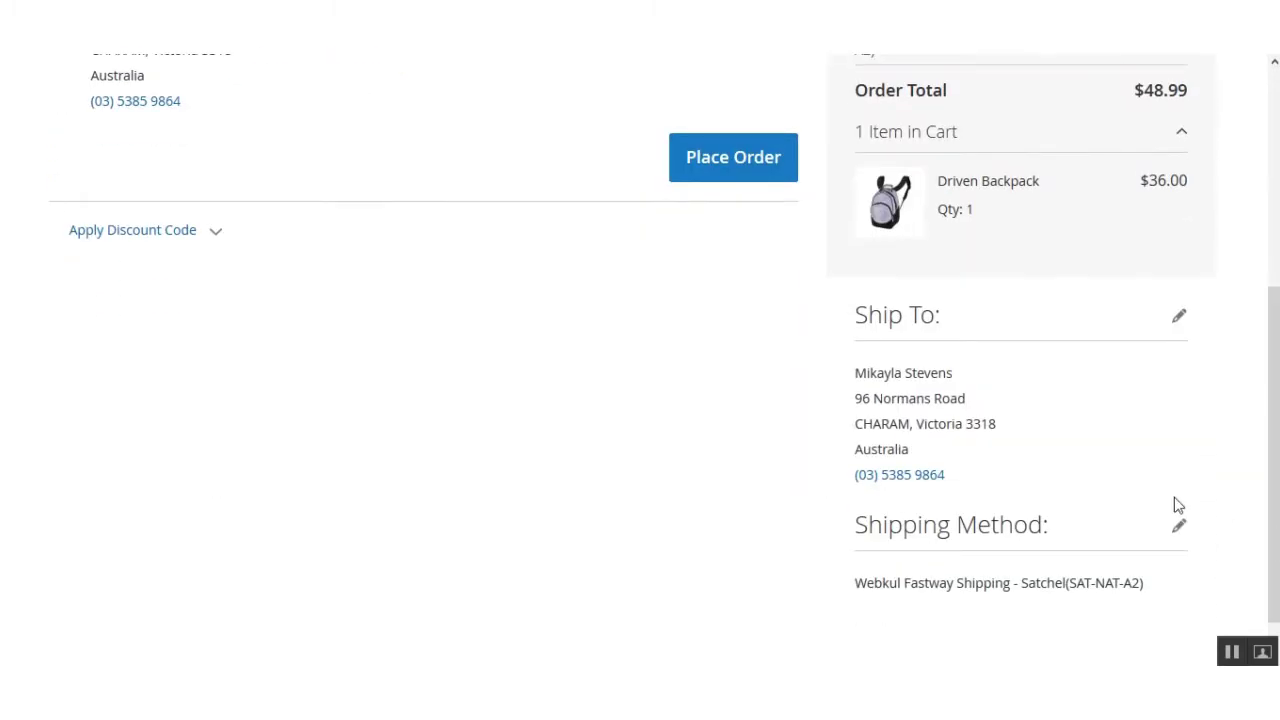
drag(856, 372, 940, 456)
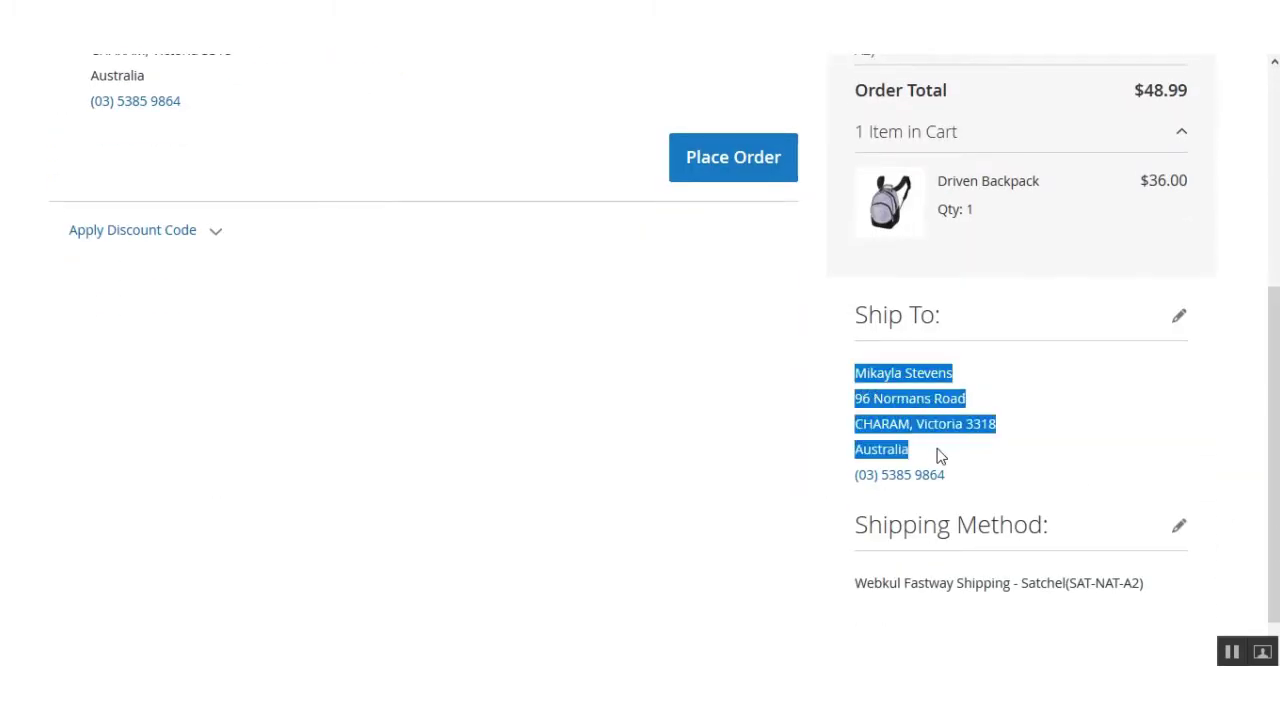
click(970, 455)
drag(855, 597, 1171, 597)
scroll(1171, 597, up, 2)
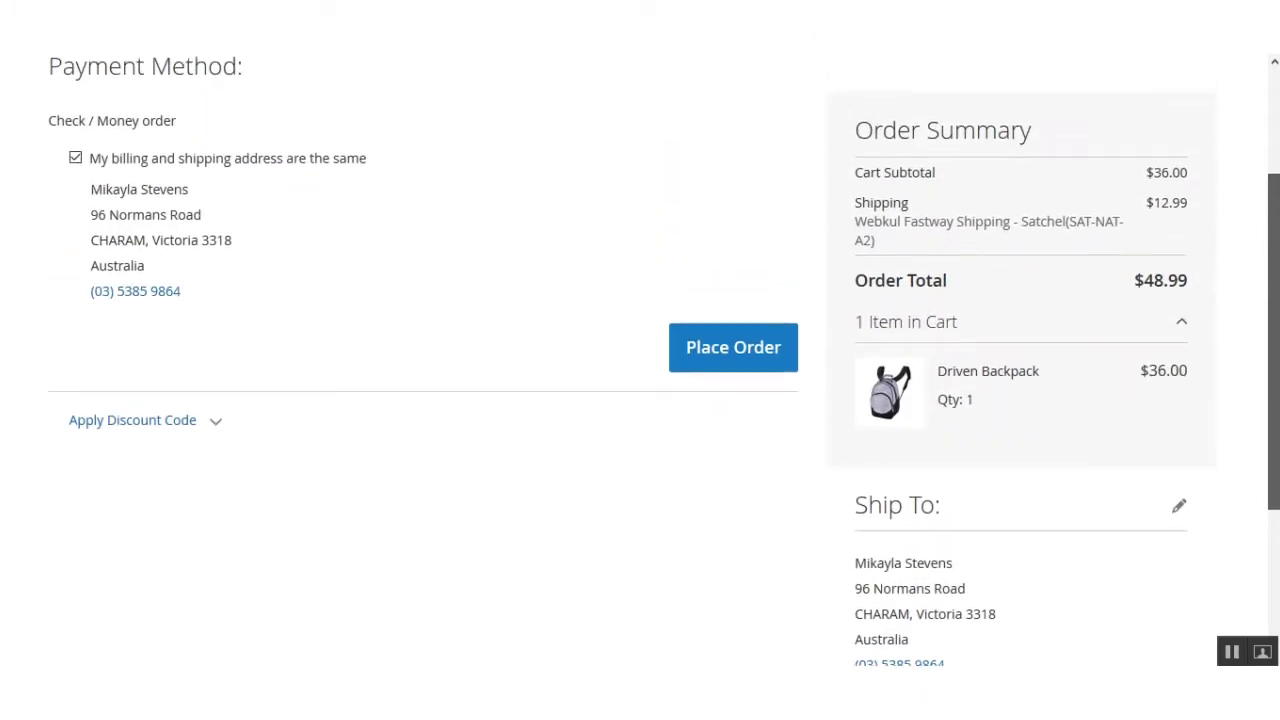
scroll(664, 360, up, 1)
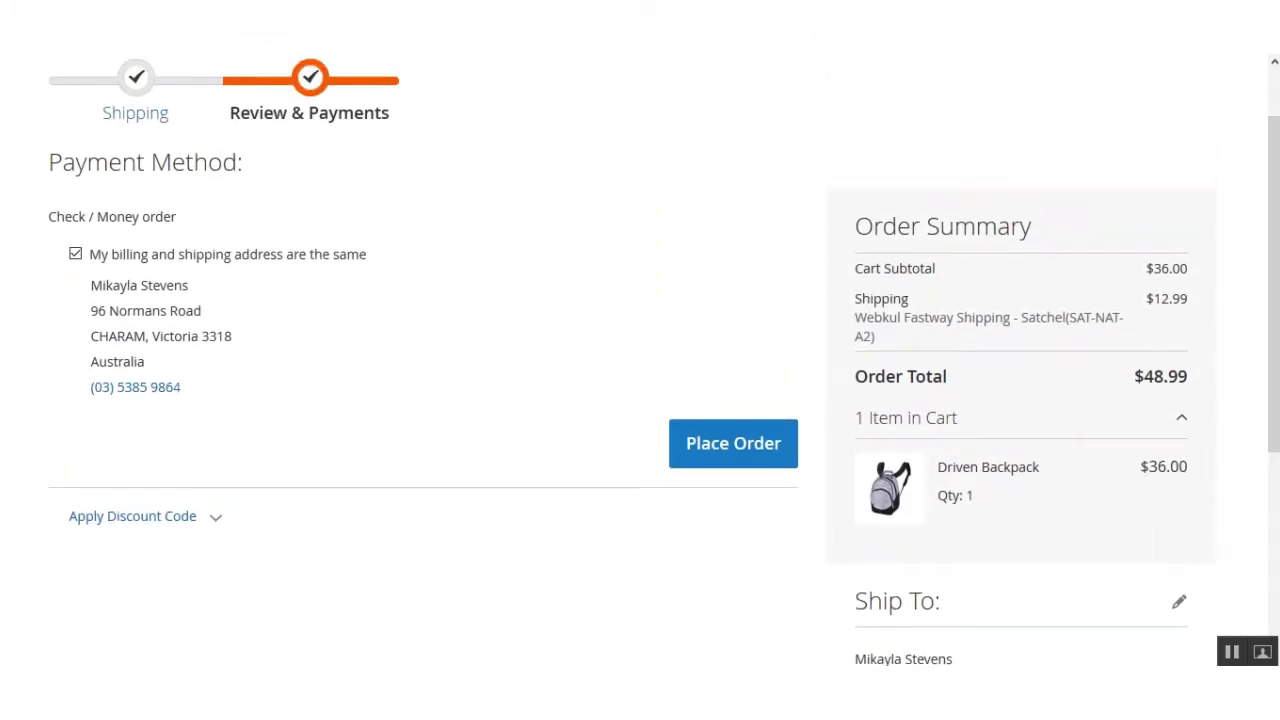
Place the order with the Satchel(SAT-NAT-A2) Webkul Fastway Shipping method.
click(727, 452)
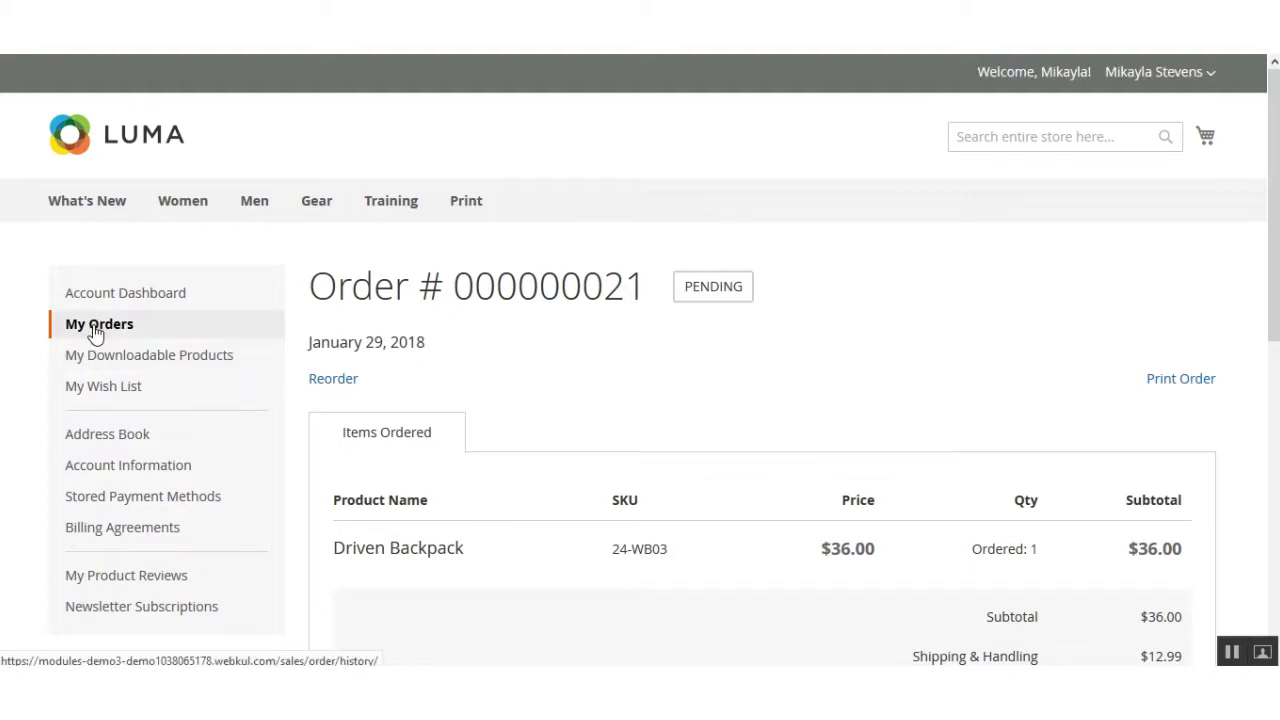
Examine the ordered product, totals and Shipping Method in the placed order's details under the customer's My Orders.
scroll(640, 360, down, 4)
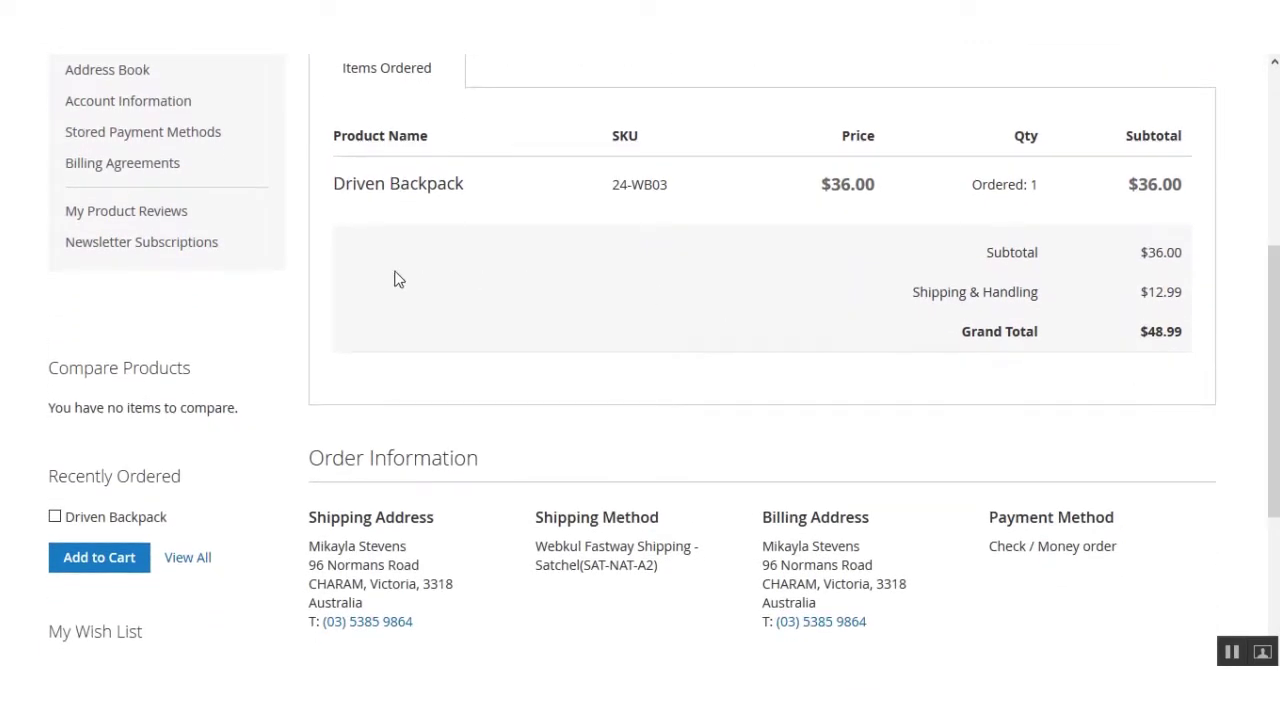
drag(334, 183, 523, 197)
scroll(1274, 455, down, 1)
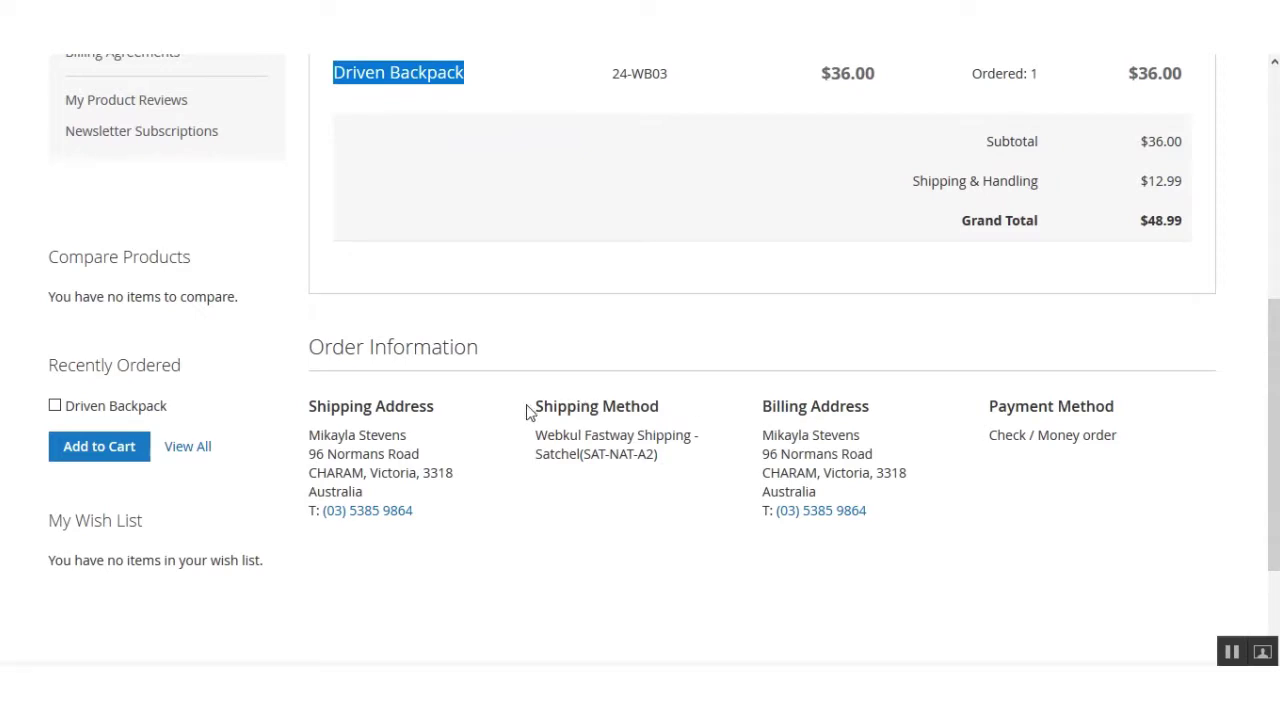
drag(529, 409, 671, 409)
click(680, 409)
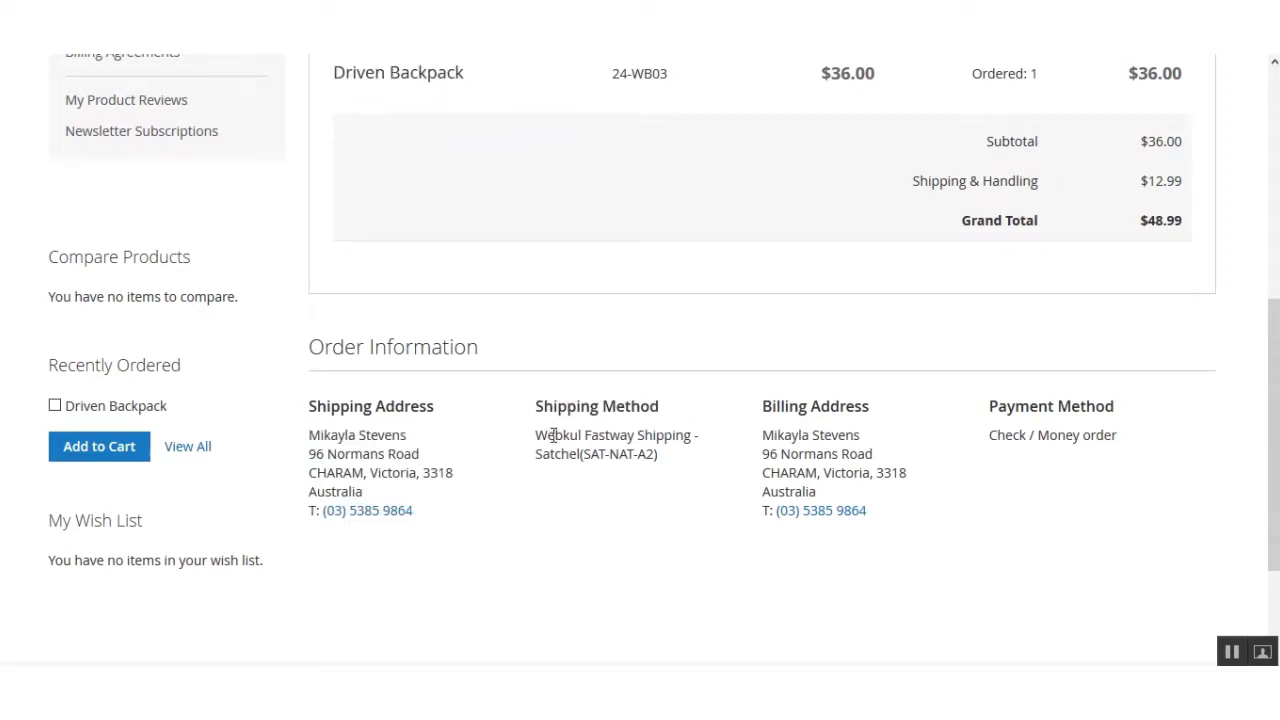
drag(537, 437, 670, 470)
click(670, 470)
scroll(1274, 435, up, 1)
scroll(640, 360, up, 3)
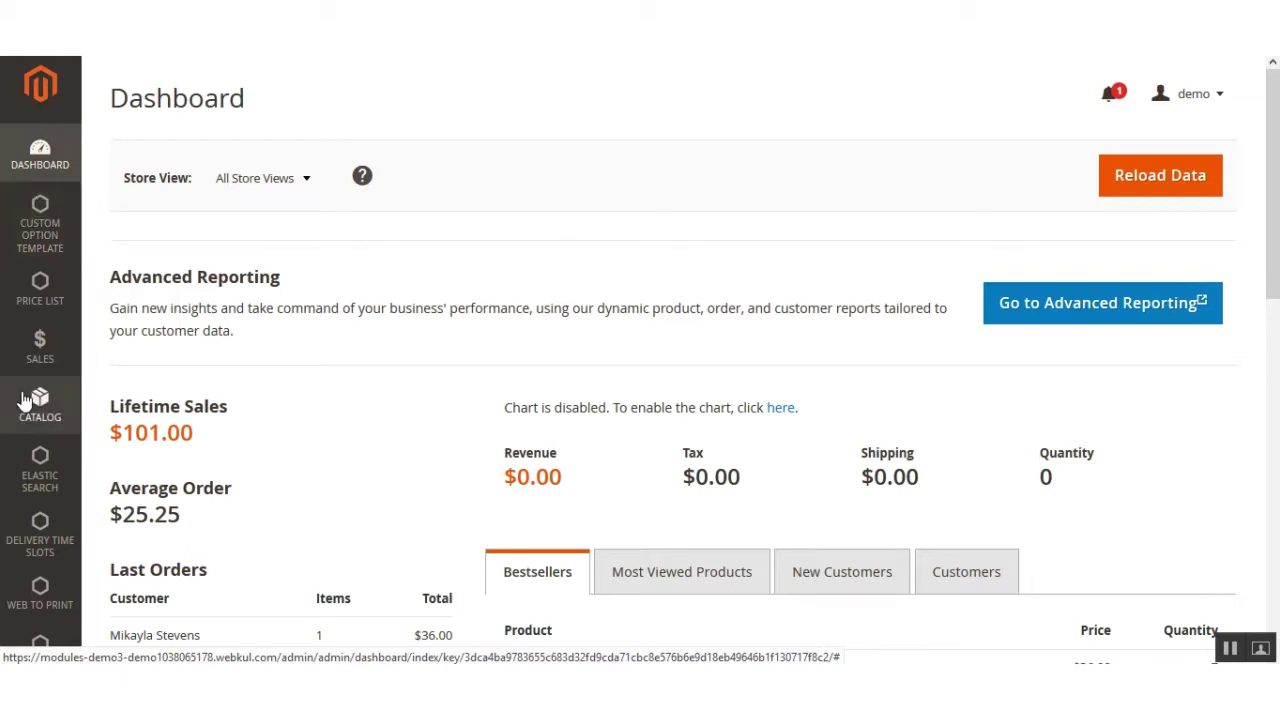
Open the newly placed pending order from the sales orders list in the Magento admin.
click(40, 350)
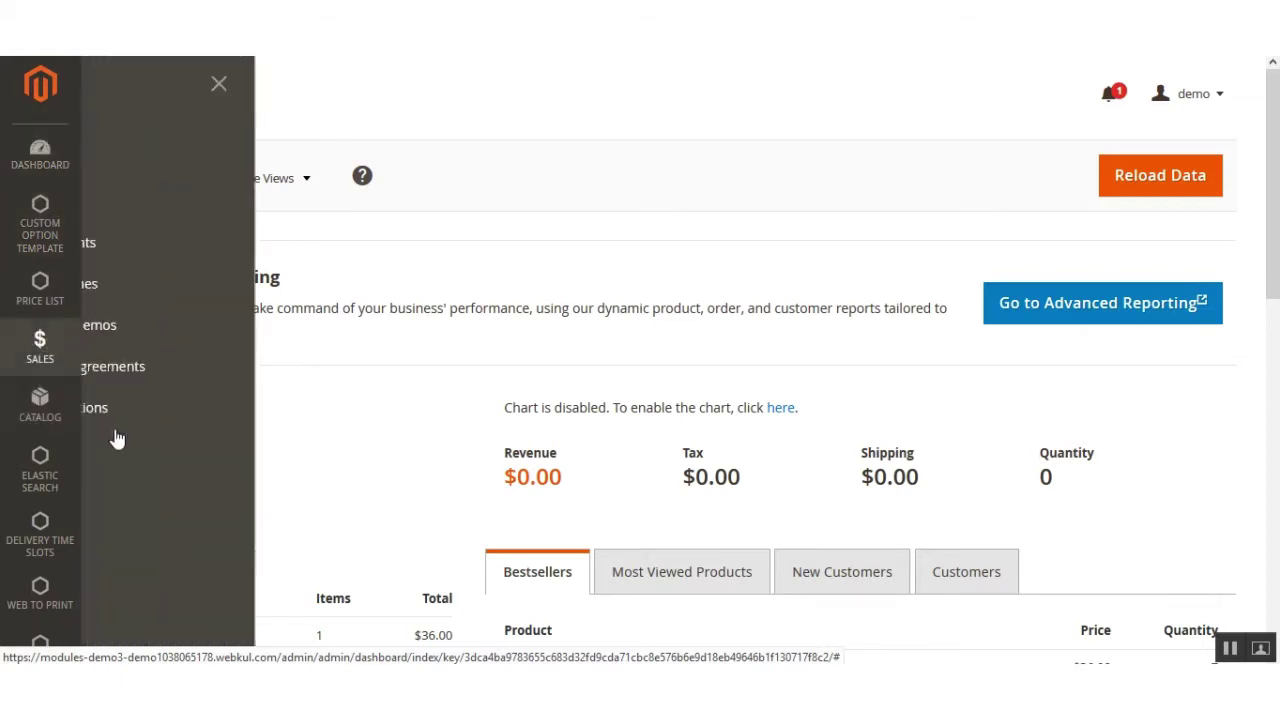
click(167, 173)
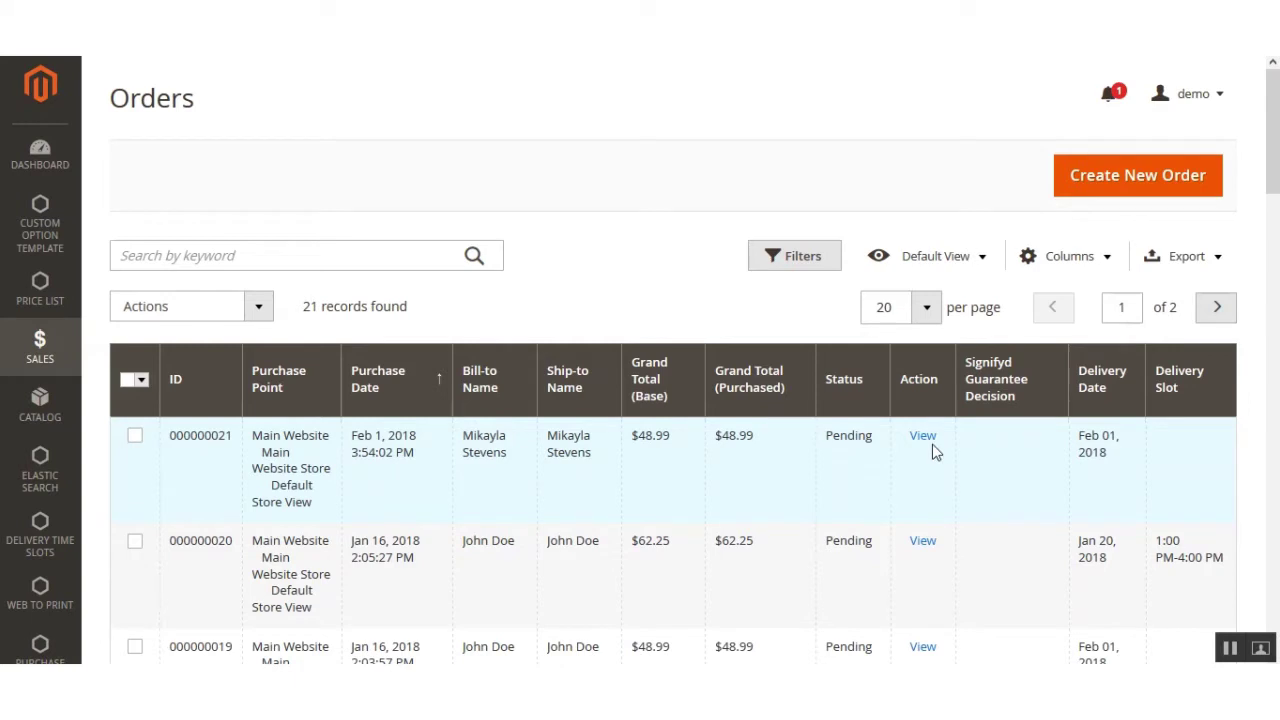
click(929, 446)
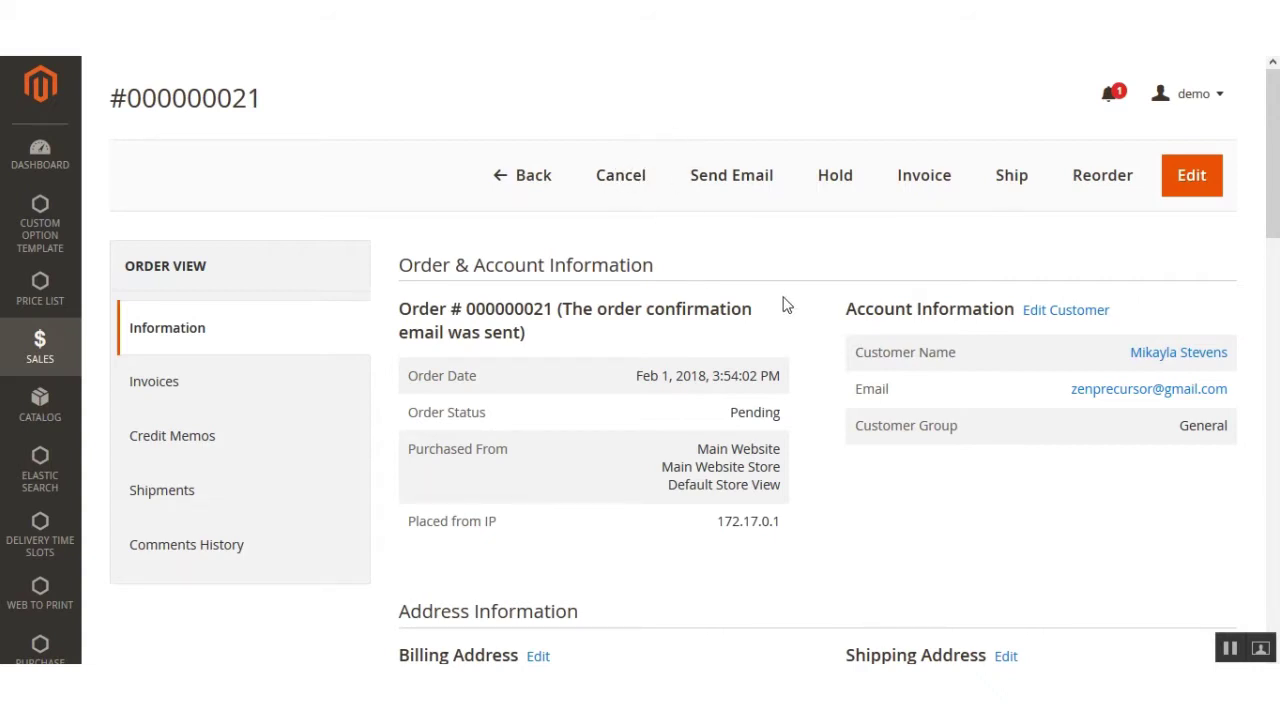
Examine the order's addresses, Payment & Shipping Method, shipping charge and ordered items.
scroll(1080, 370, down, 3)
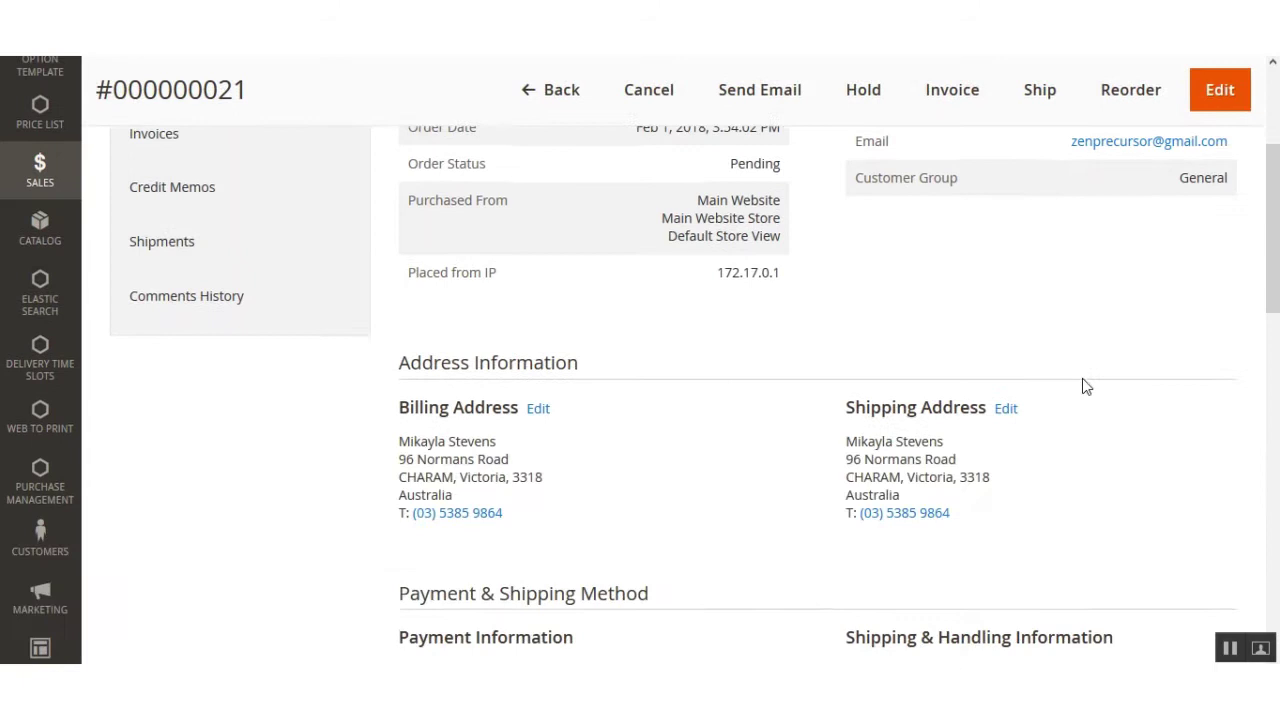
scroll(1068, 405, down, 3)
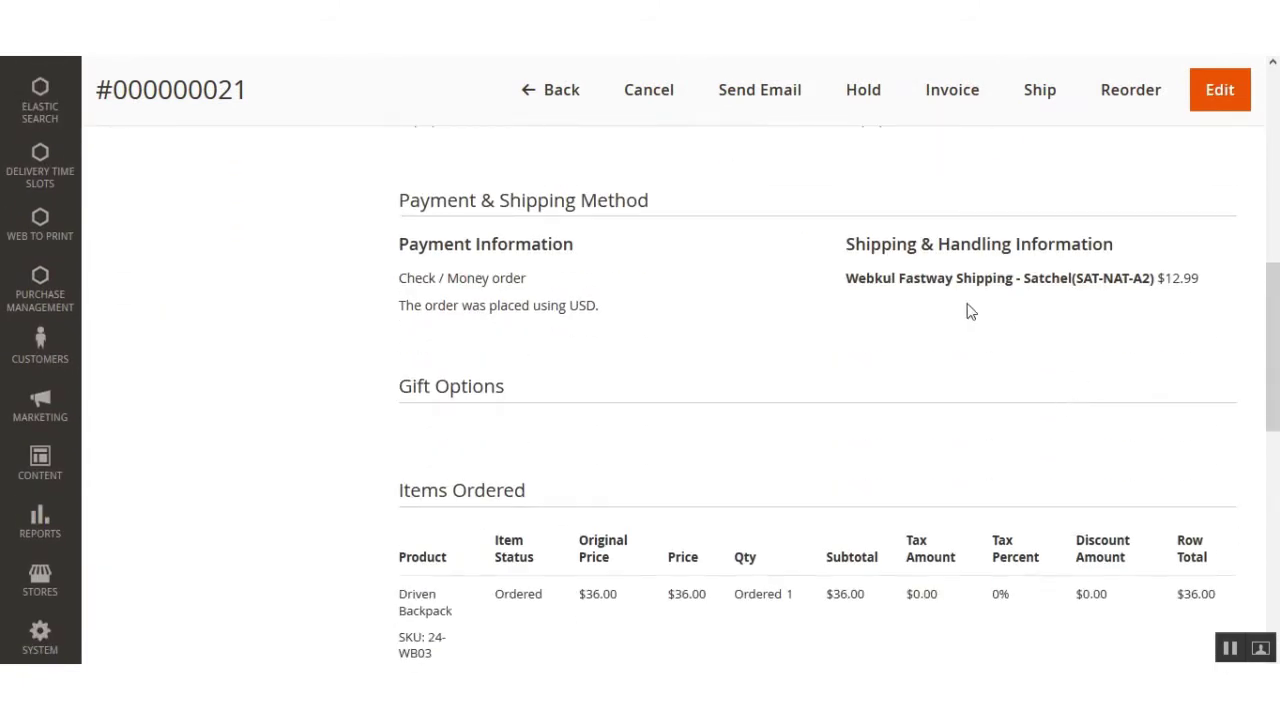
drag(403, 200, 693, 204)
click(706, 207)
drag(846, 278, 1017, 287)
click(1020, 305)
drag(1020, 280, 1155, 279)
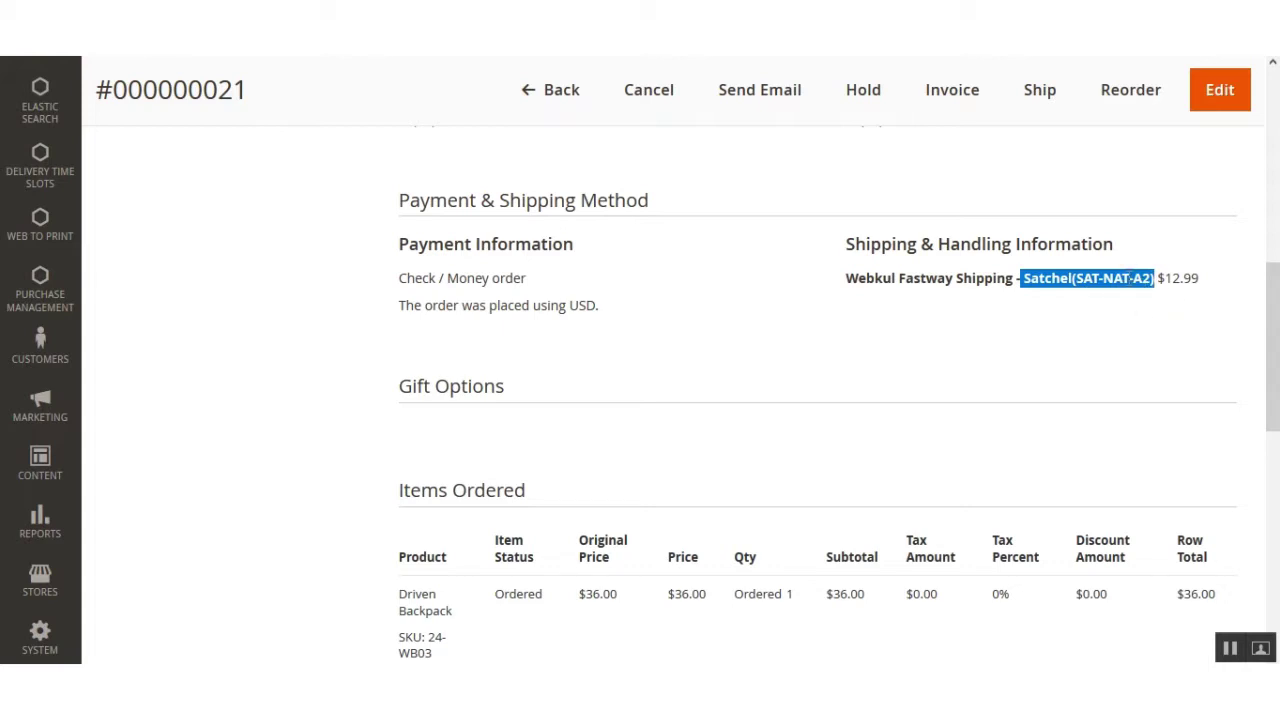
drag(1157, 280, 1199, 282)
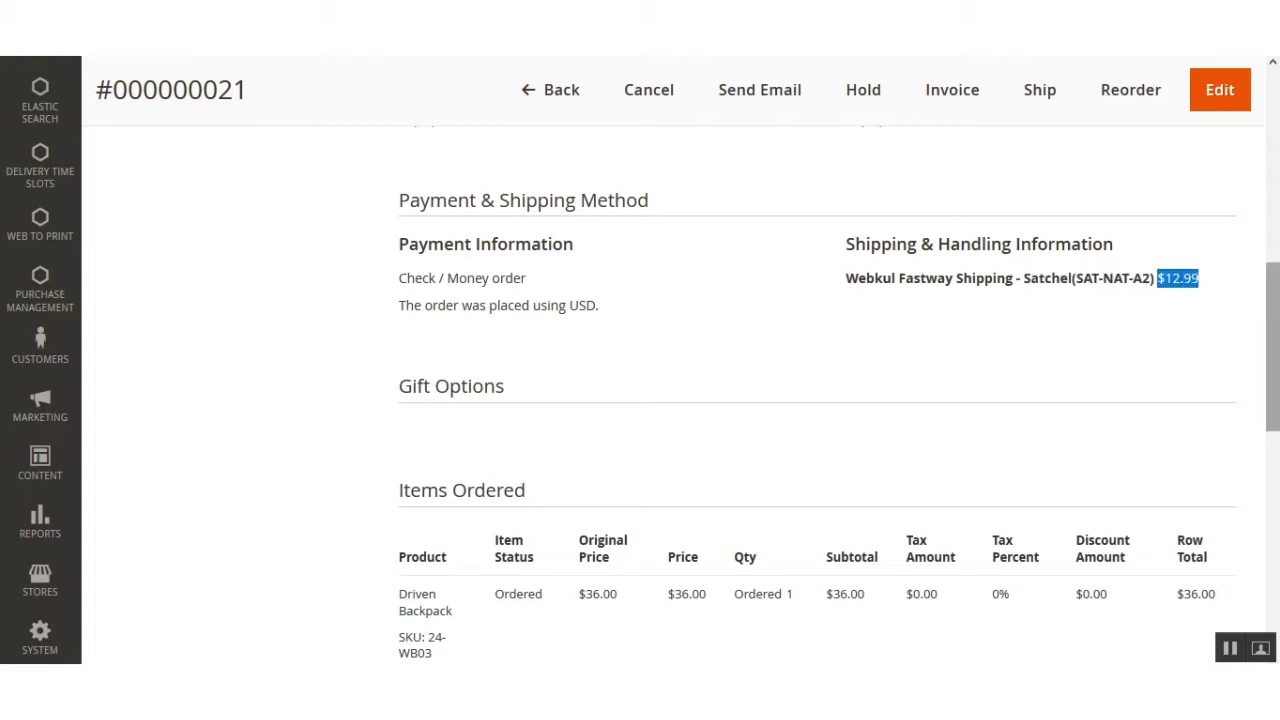
click(1100, 338)
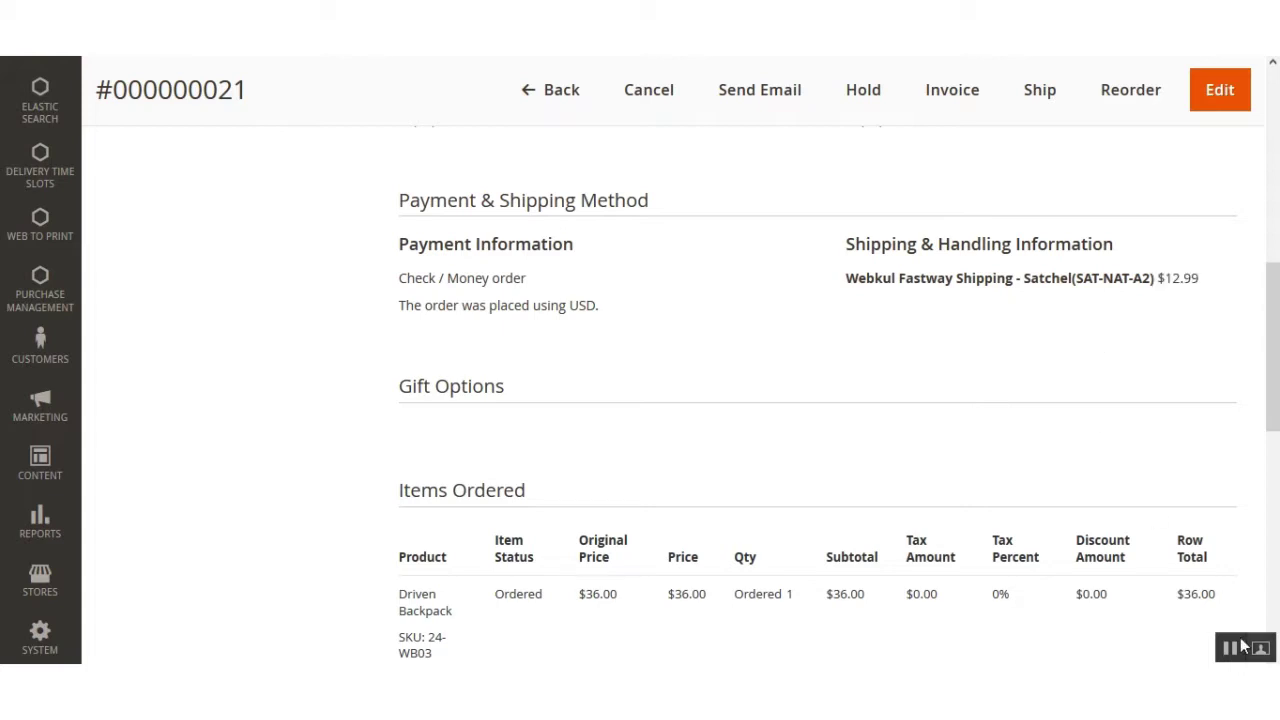
scroll(927, 337, down, 4)
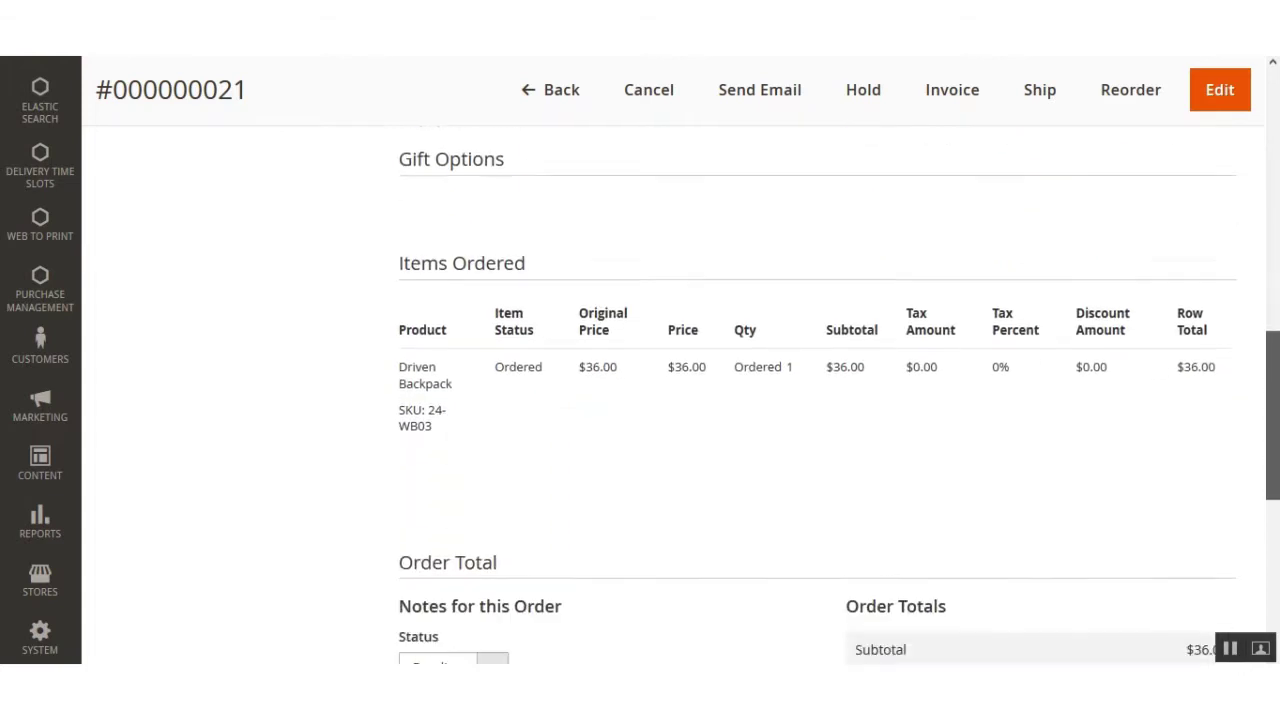
scroll(681, 360, up, 4)
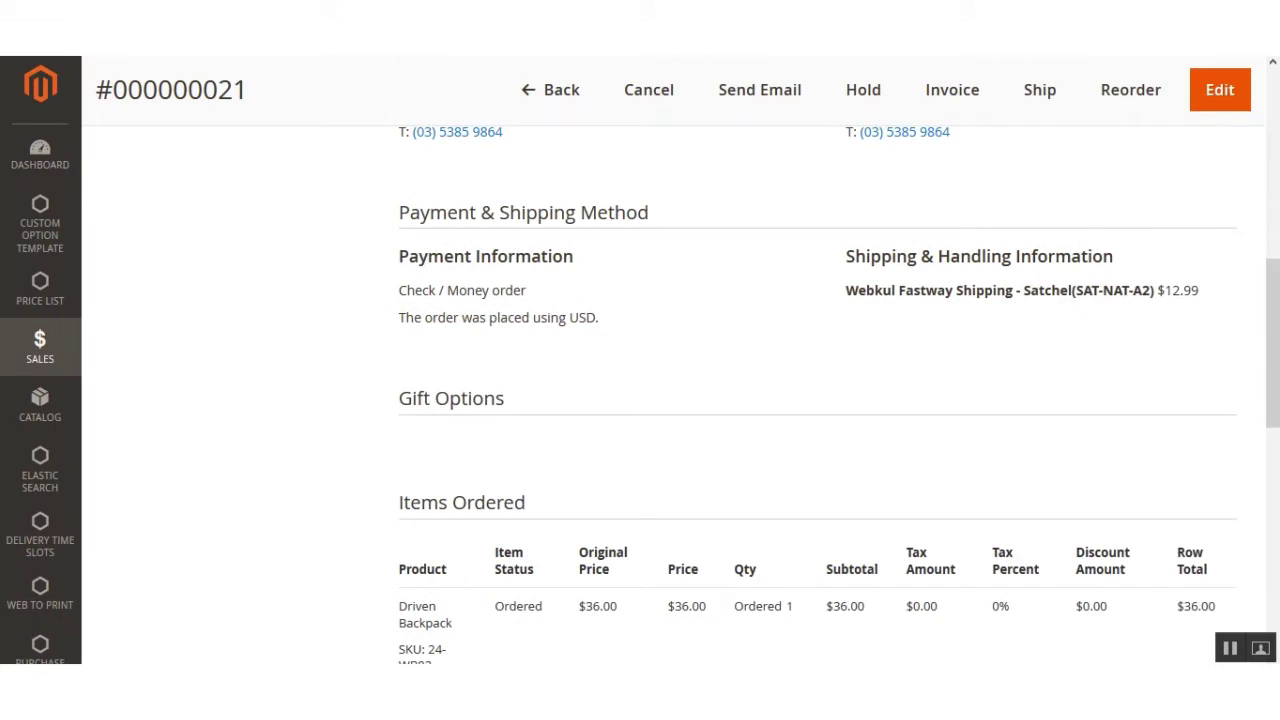
scroll(886, 420, up, 6)
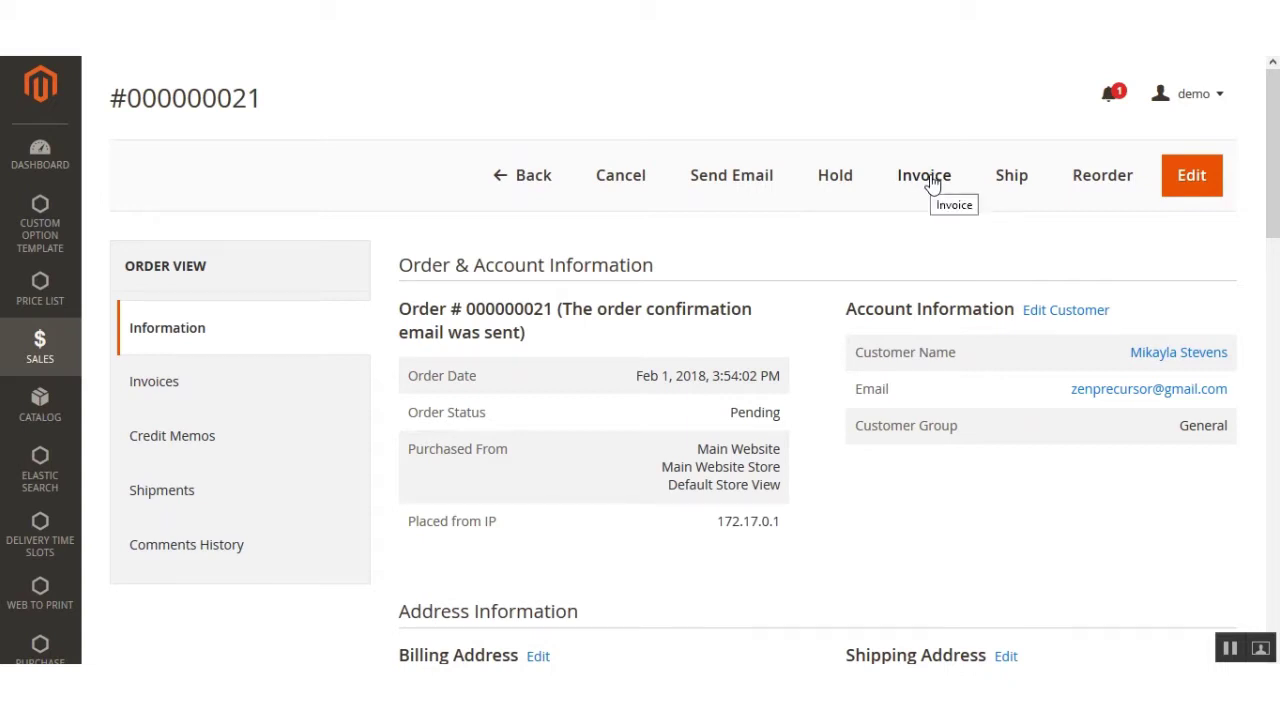
Start a new invoice for the order and check its Shipping Information and Items to Invoice.
click(930, 180)
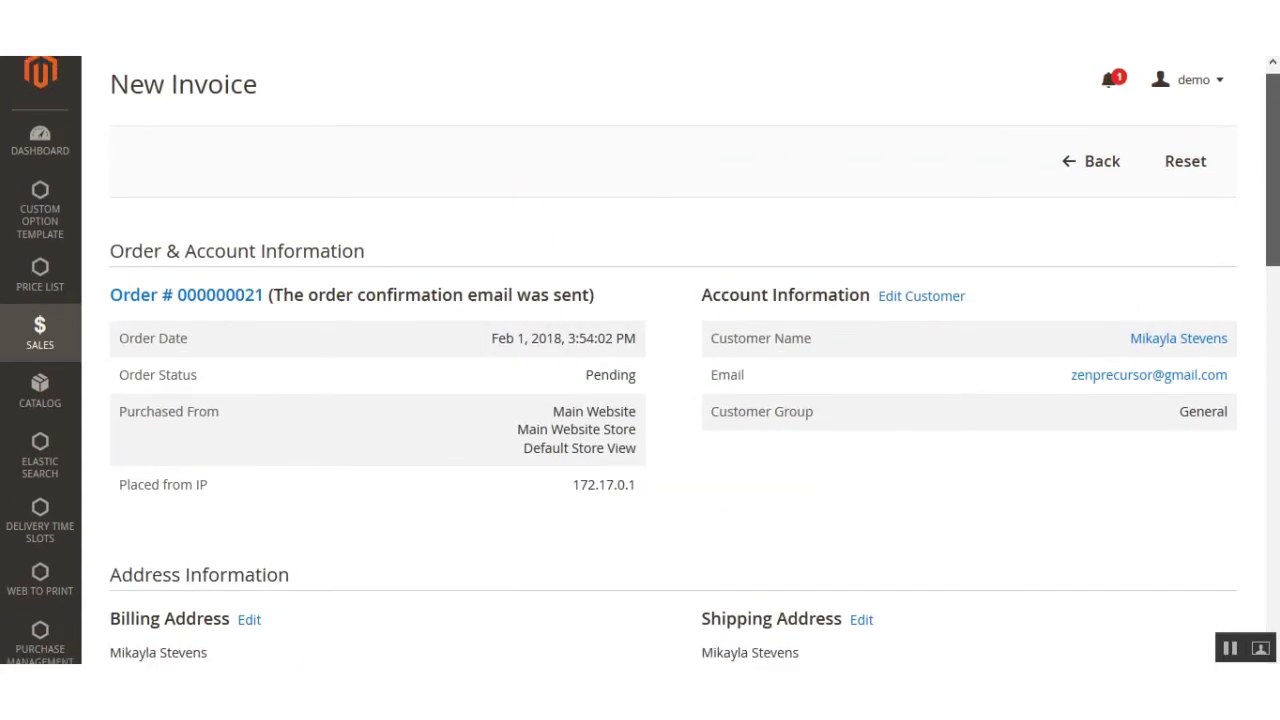
scroll(640, 360, down, 4)
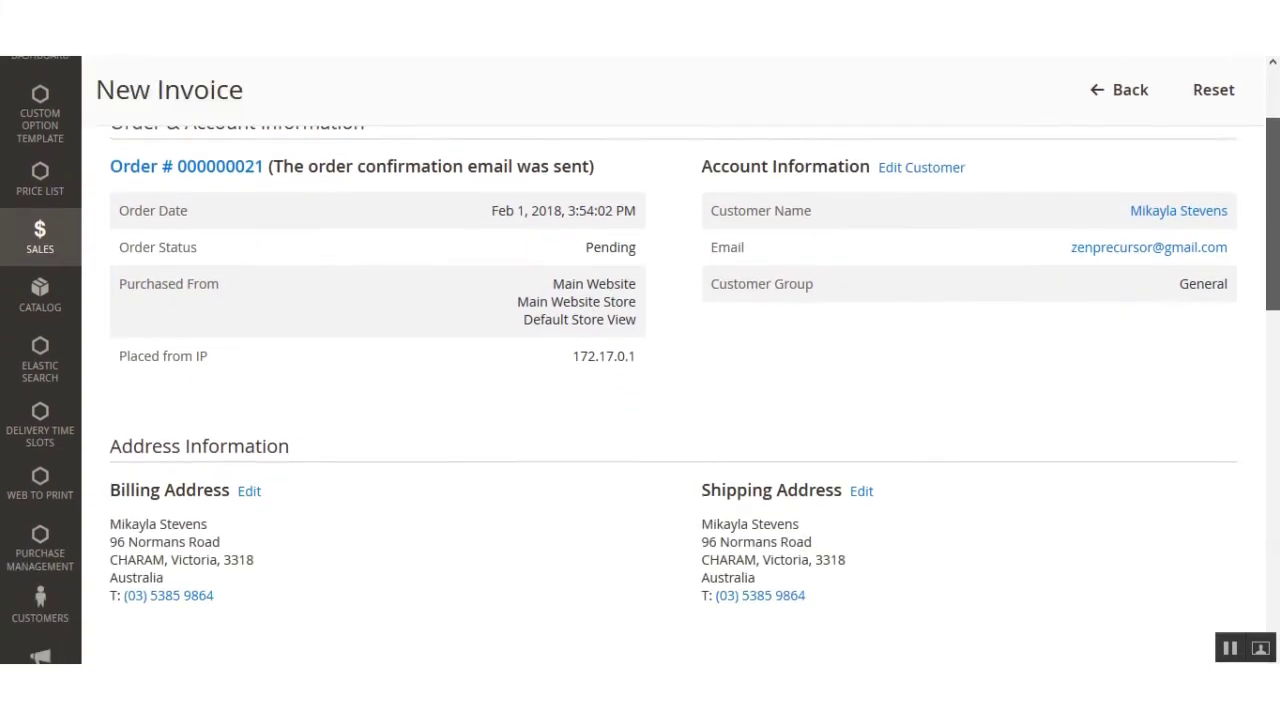
scroll(512, 456, down, 2)
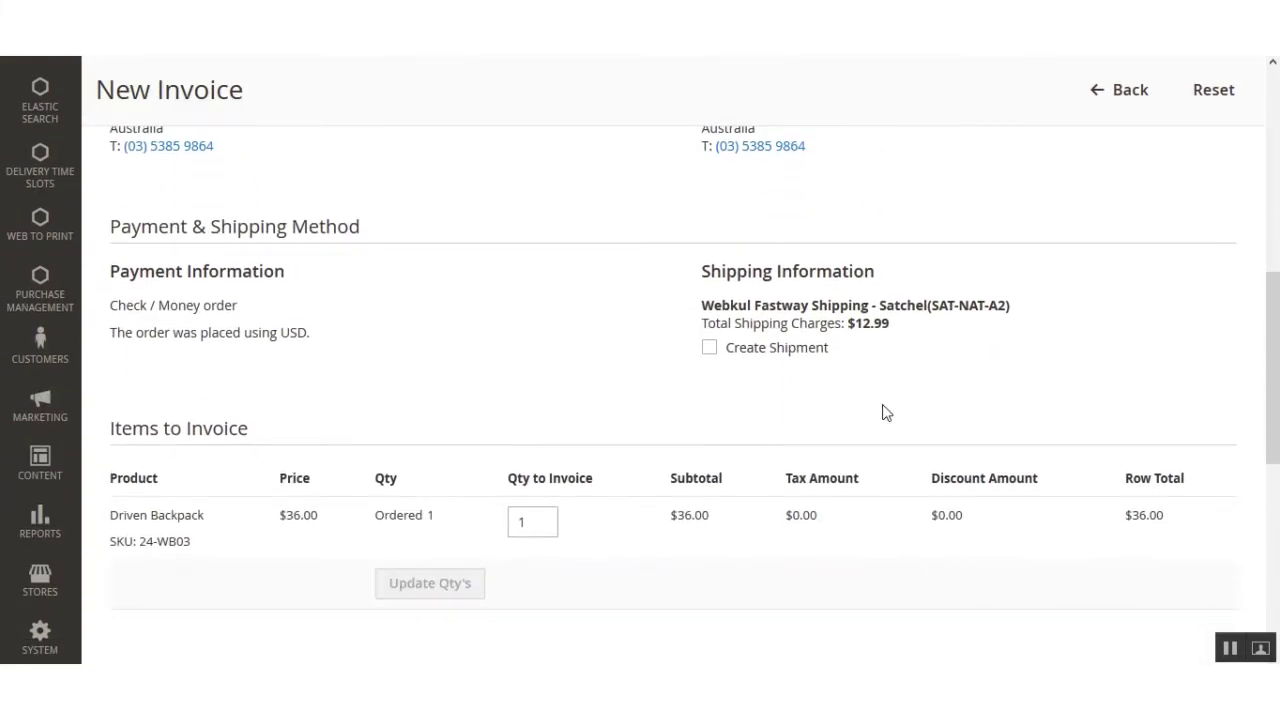
drag(702, 266, 917, 331)
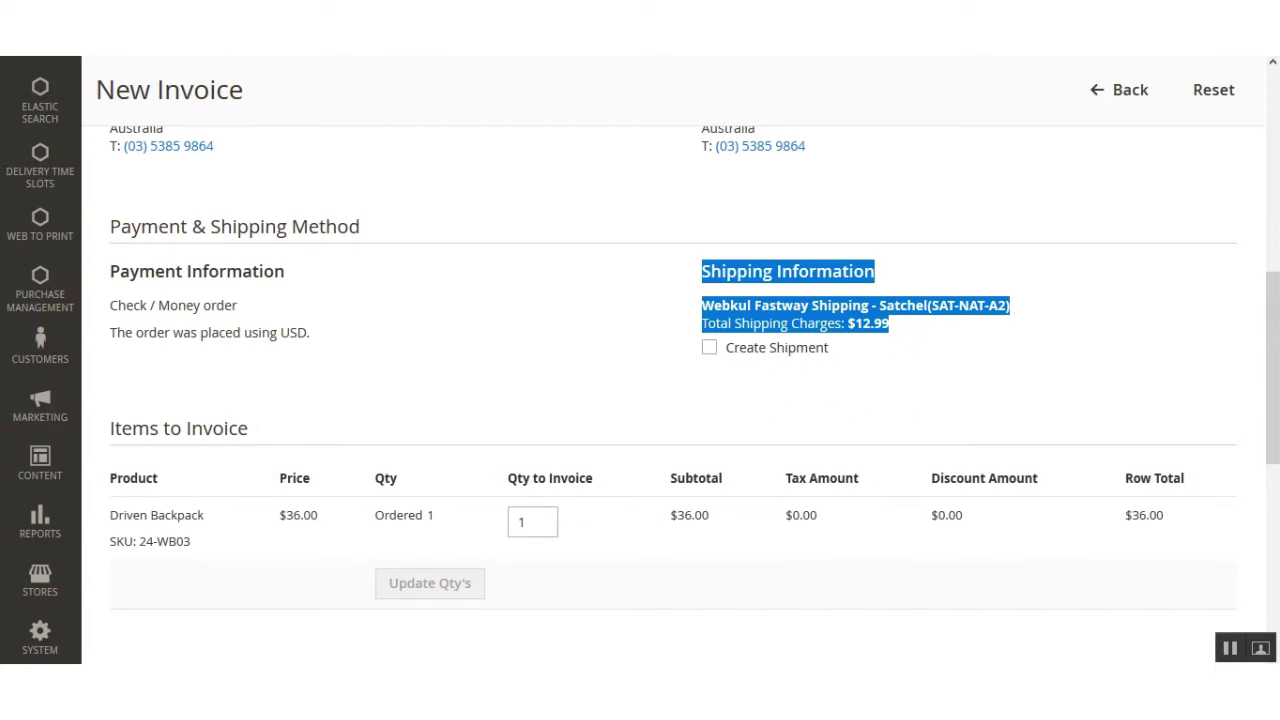
scroll(748, 368, down, 3)
scroll(397, 336, up, 1)
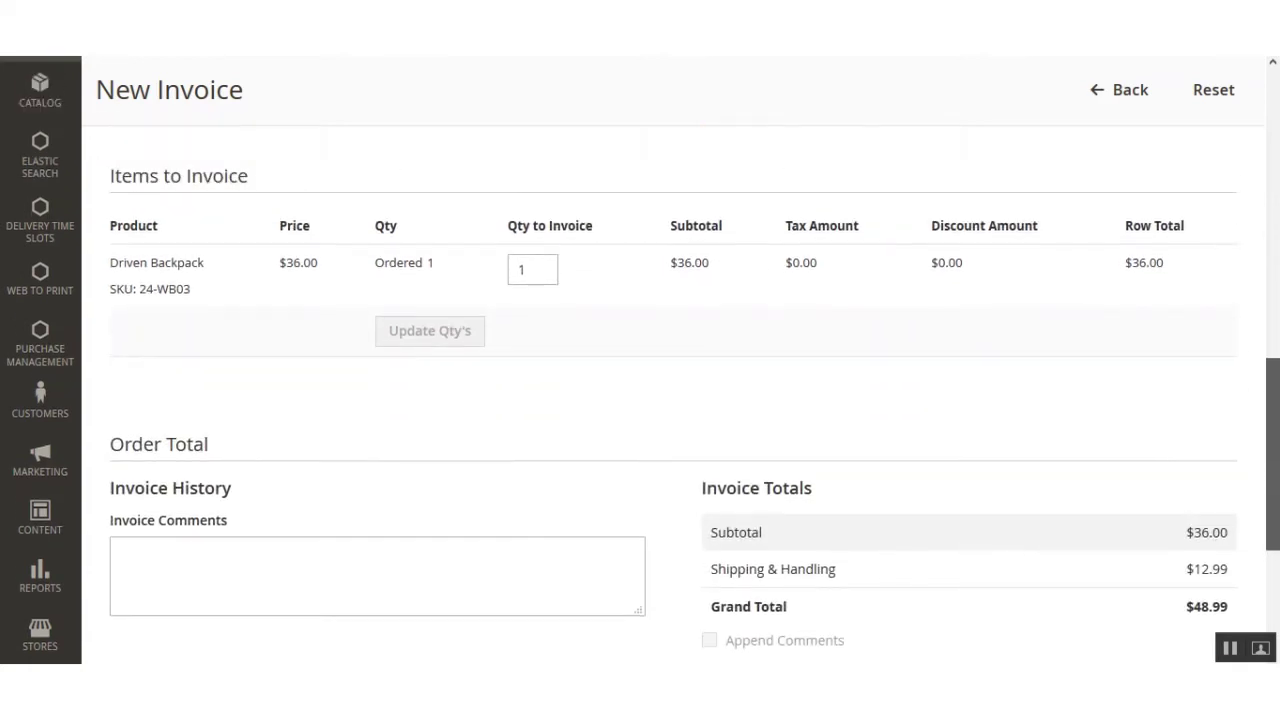
drag(248, 177, 209, 177)
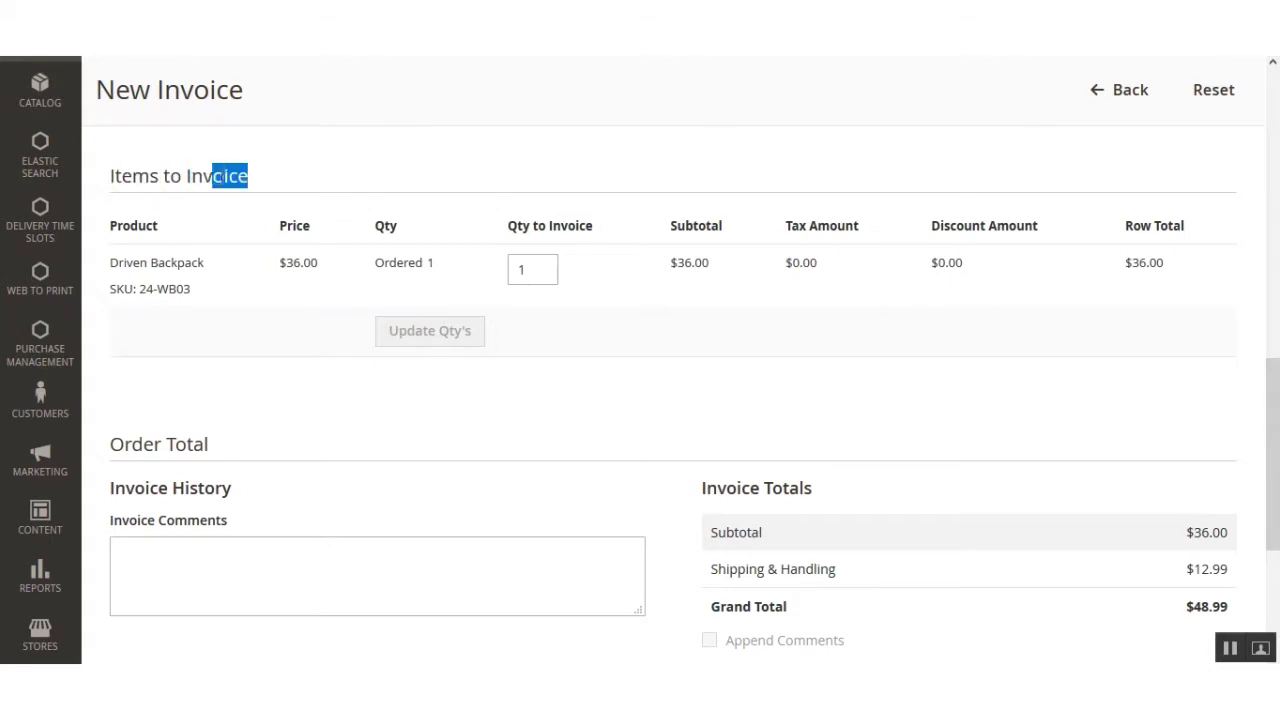
click(171, 194)
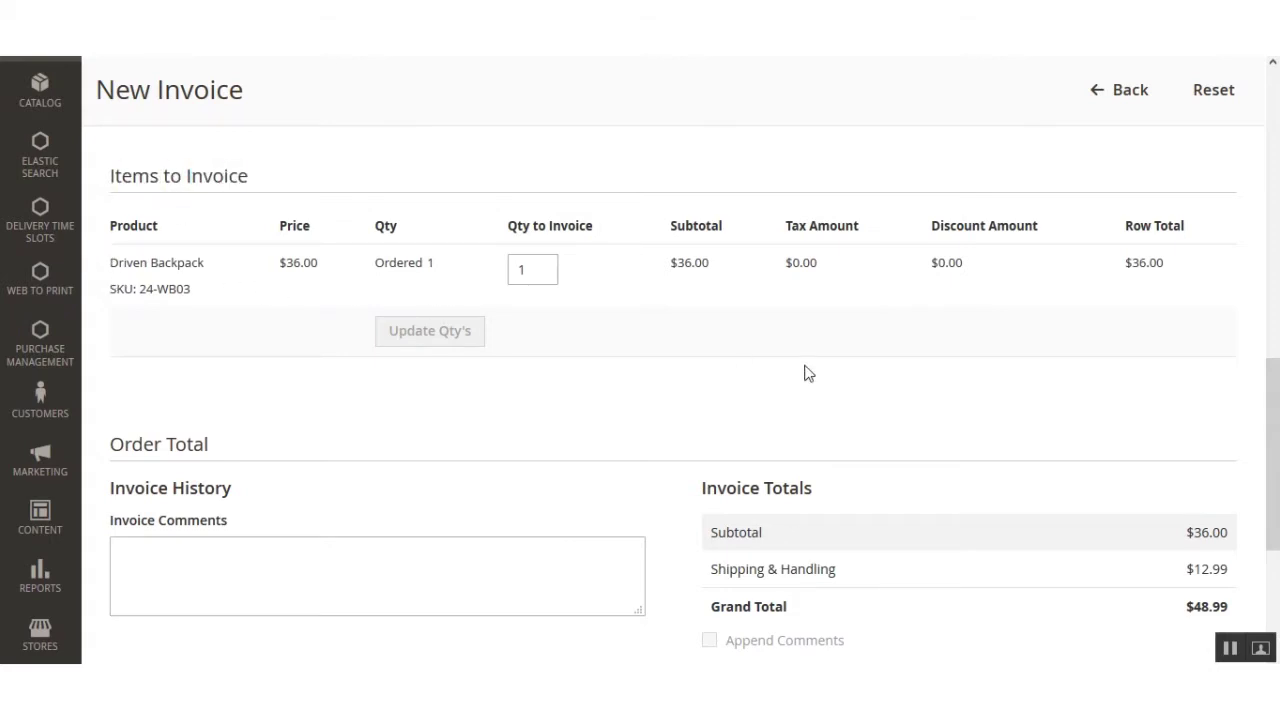
Submit the invoice for the Driven Backpack order and check the resulting notice on the order page.
scroll(740, 363, down, 2)
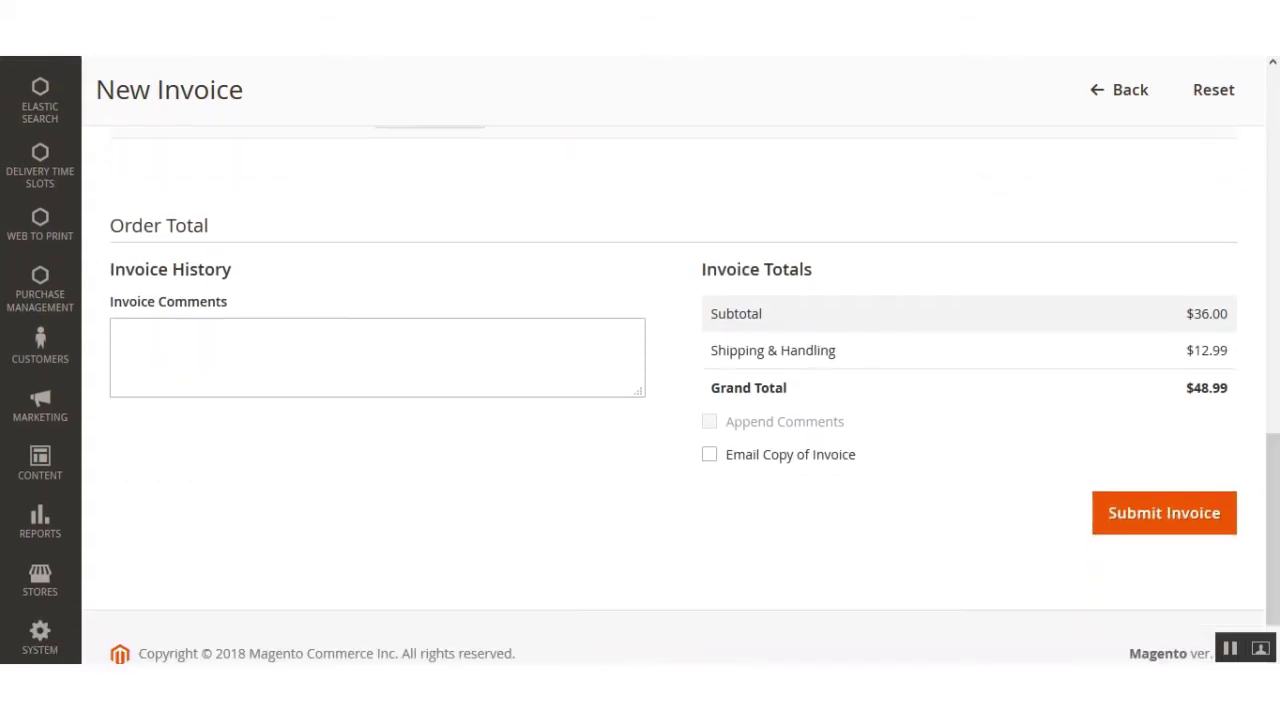
click(1127, 520)
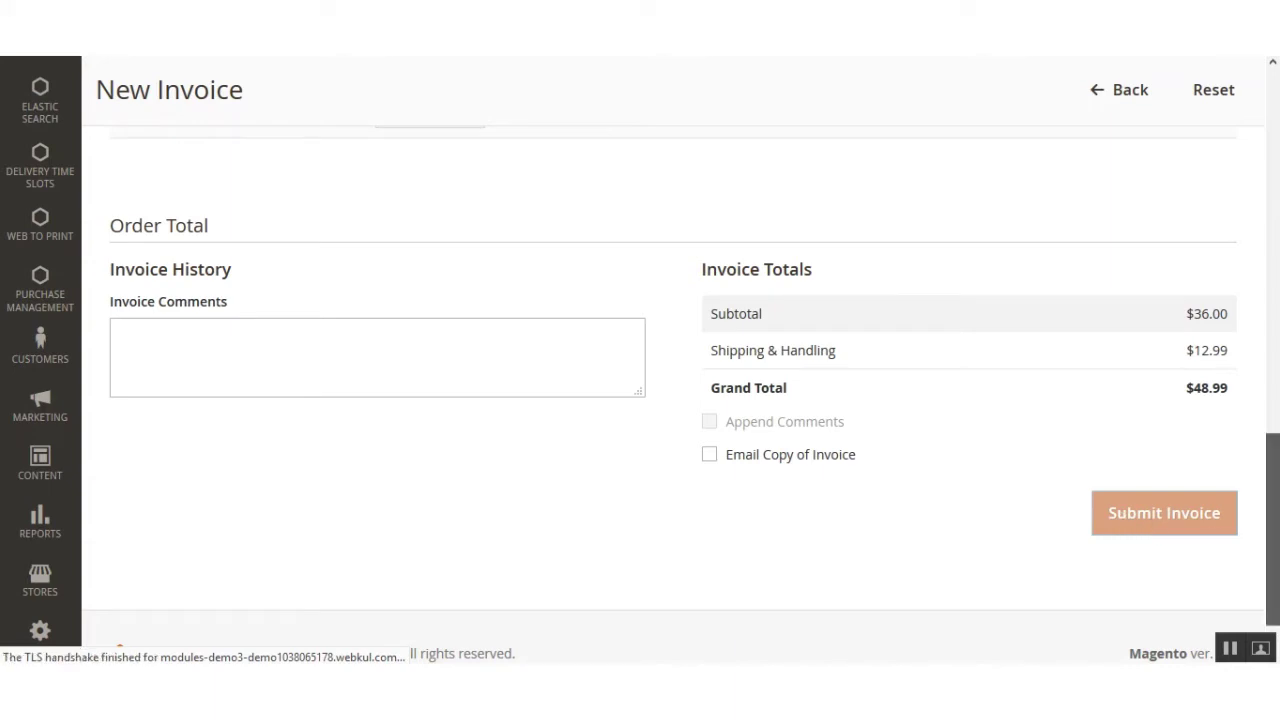
scroll(1080, 590, up, 1)
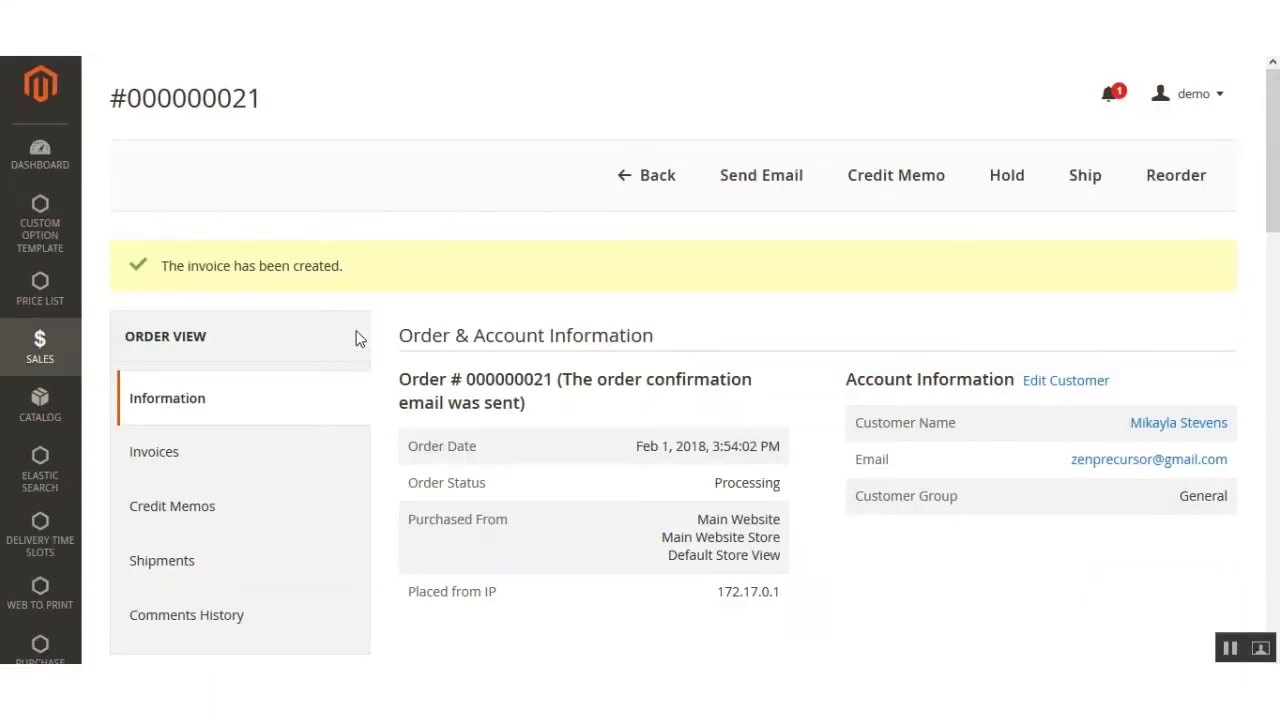
drag(162, 268, 365, 272)
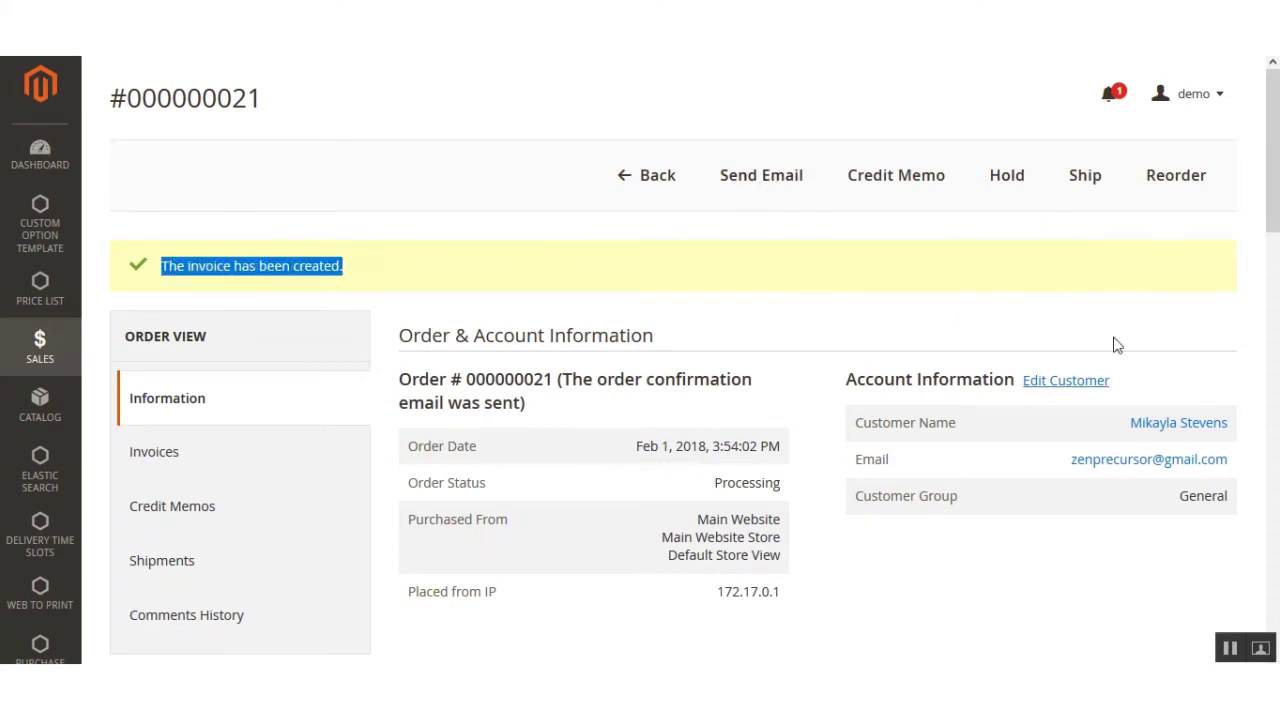
Start a new shipment for the invoiced order and check its shipping method and Total Shipping Charges.
click(1087, 187)
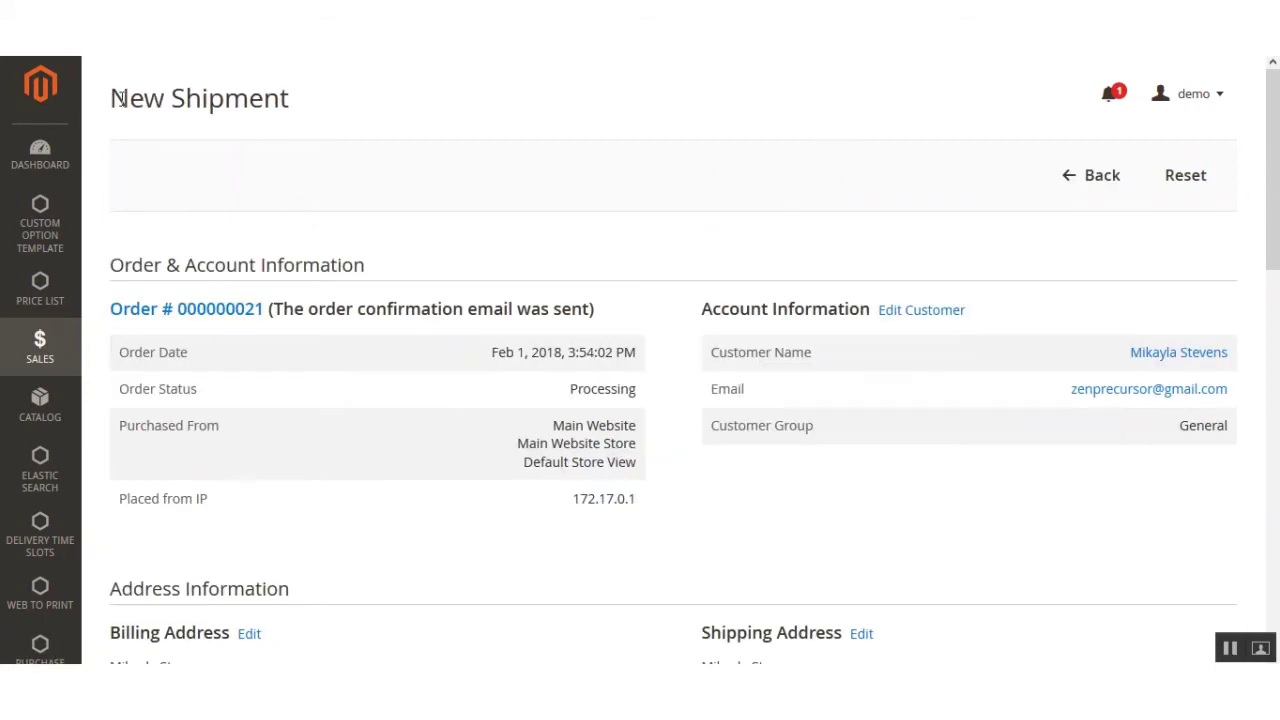
drag(111, 97, 290, 103)
click(343, 146)
drag(1275, 217, 1277, 422)
drag(710, 284, 876, 291)
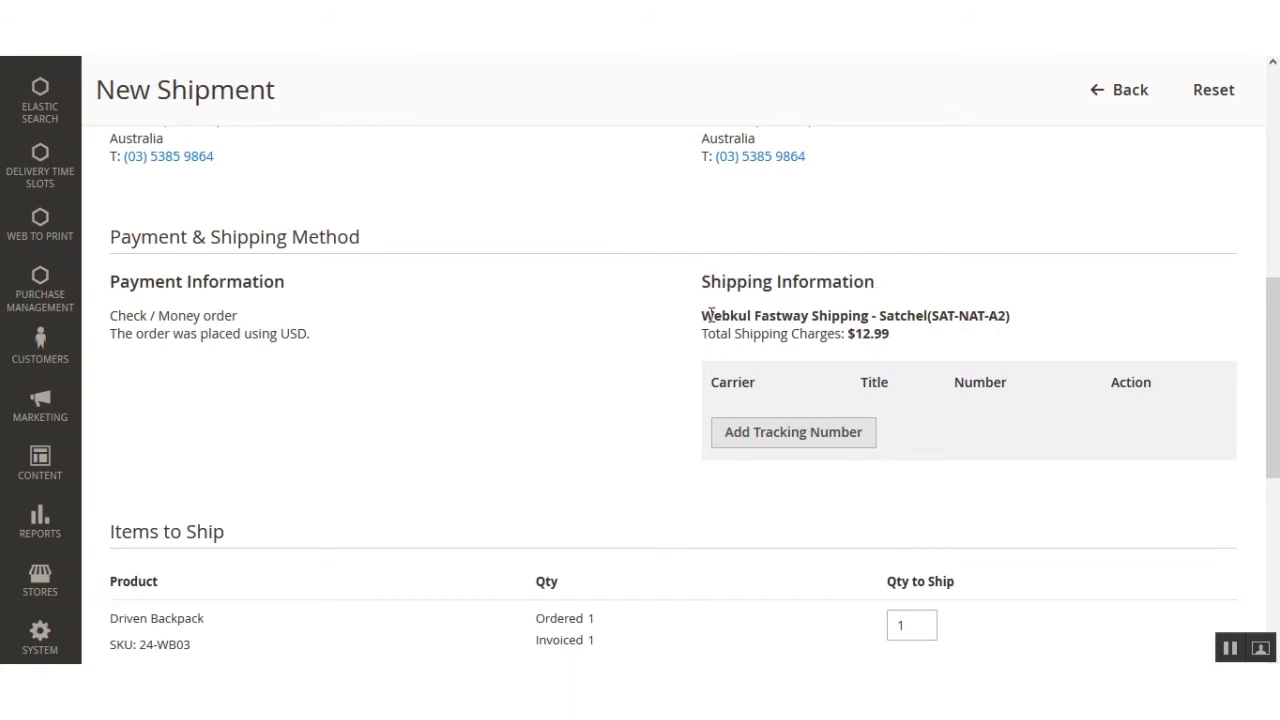
drag(703, 315, 883, 320)
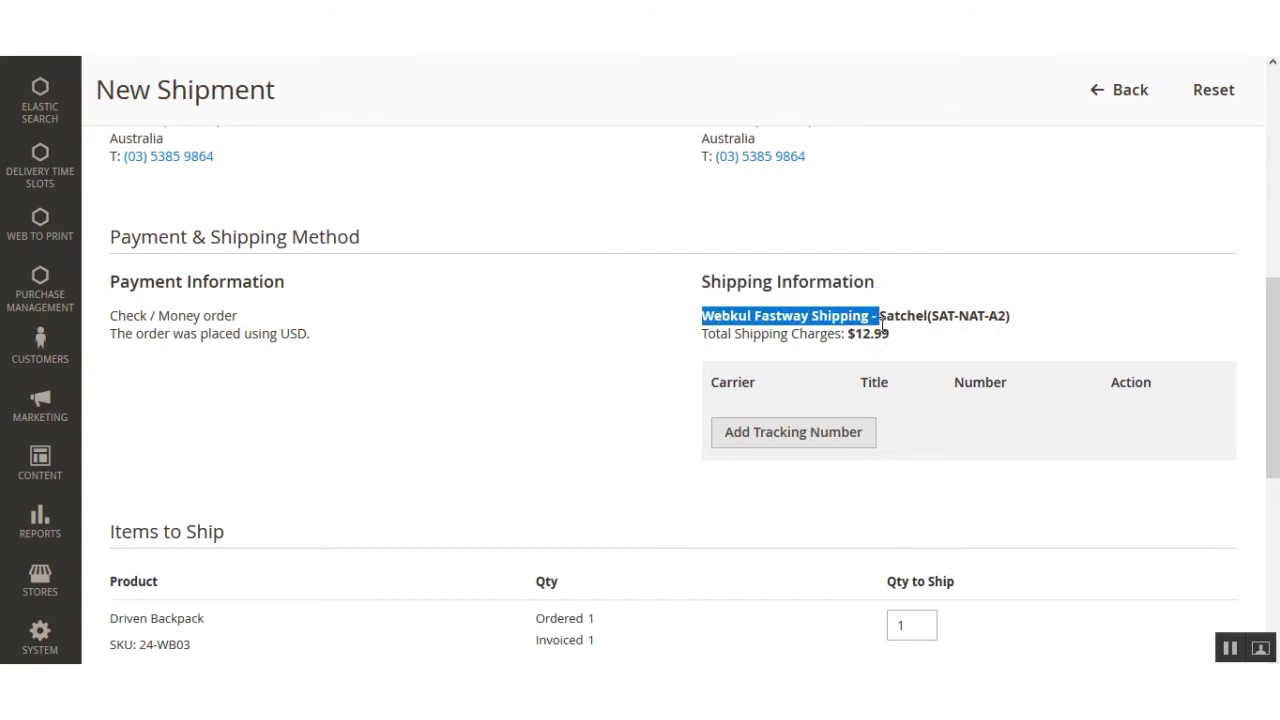
drag(907, 316, 931, 318)
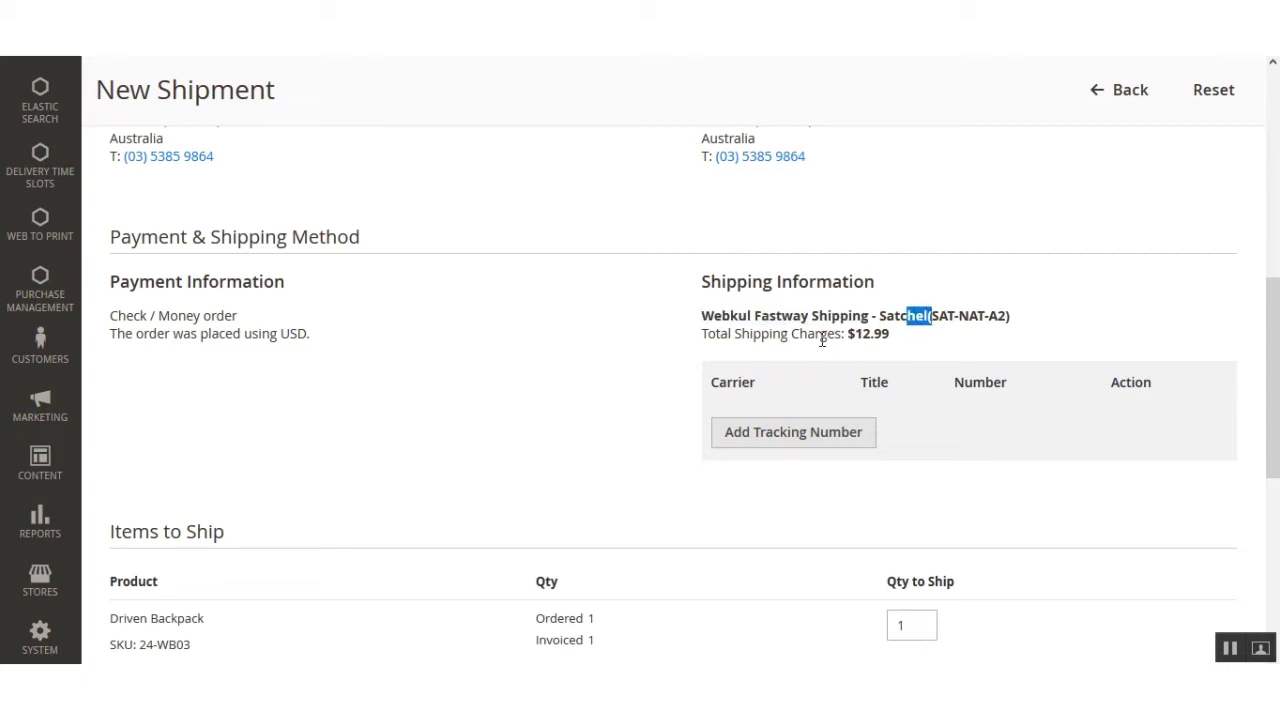
drag(846, 334, 903, 343)
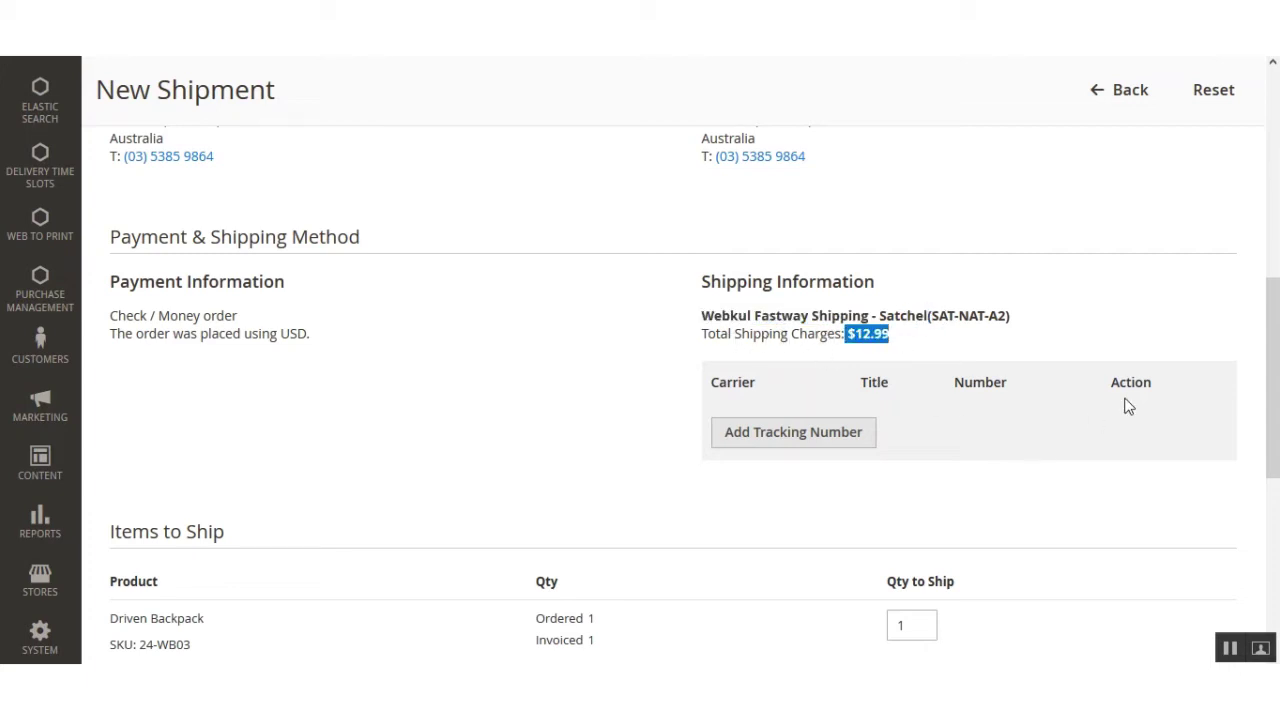
Examine the Items to Ship, Shipment Options and order information of the new shipment.
drag(1275, 340, 1268, 505)
scroll(1186, 477, up, 2)
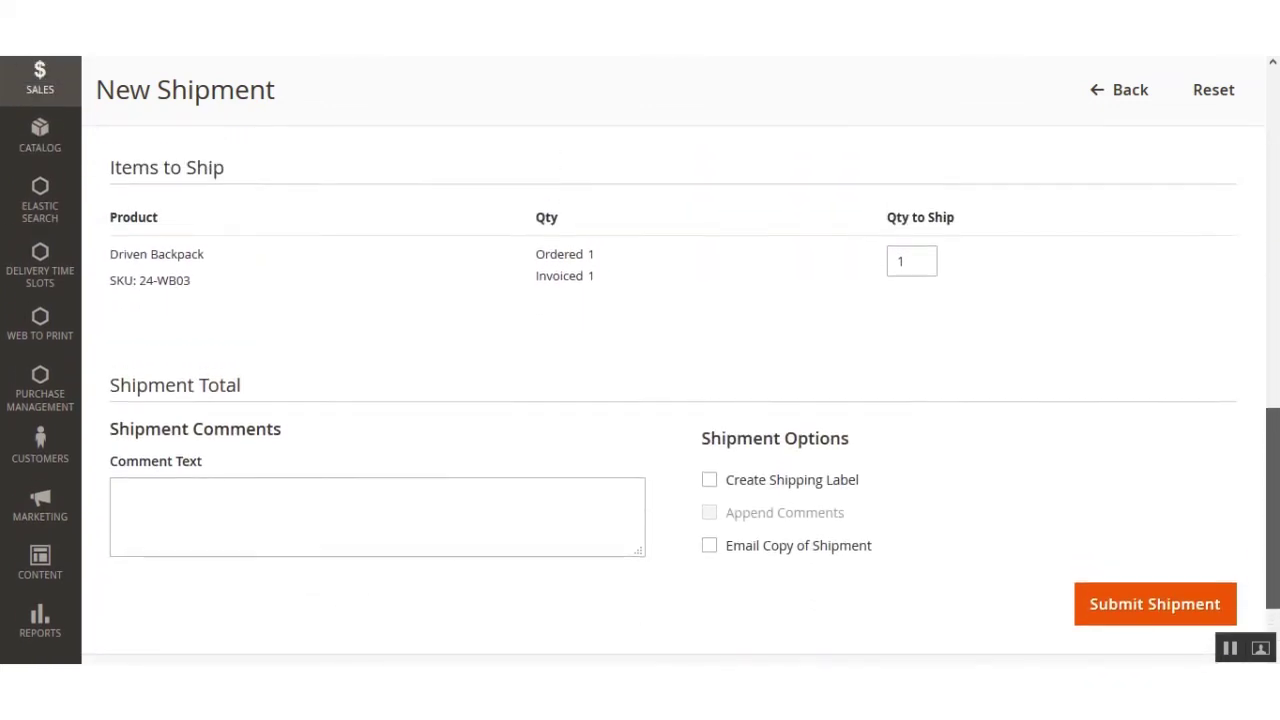
scroll(660, 390, down, 2)
scroll(660, 390, up, 6)
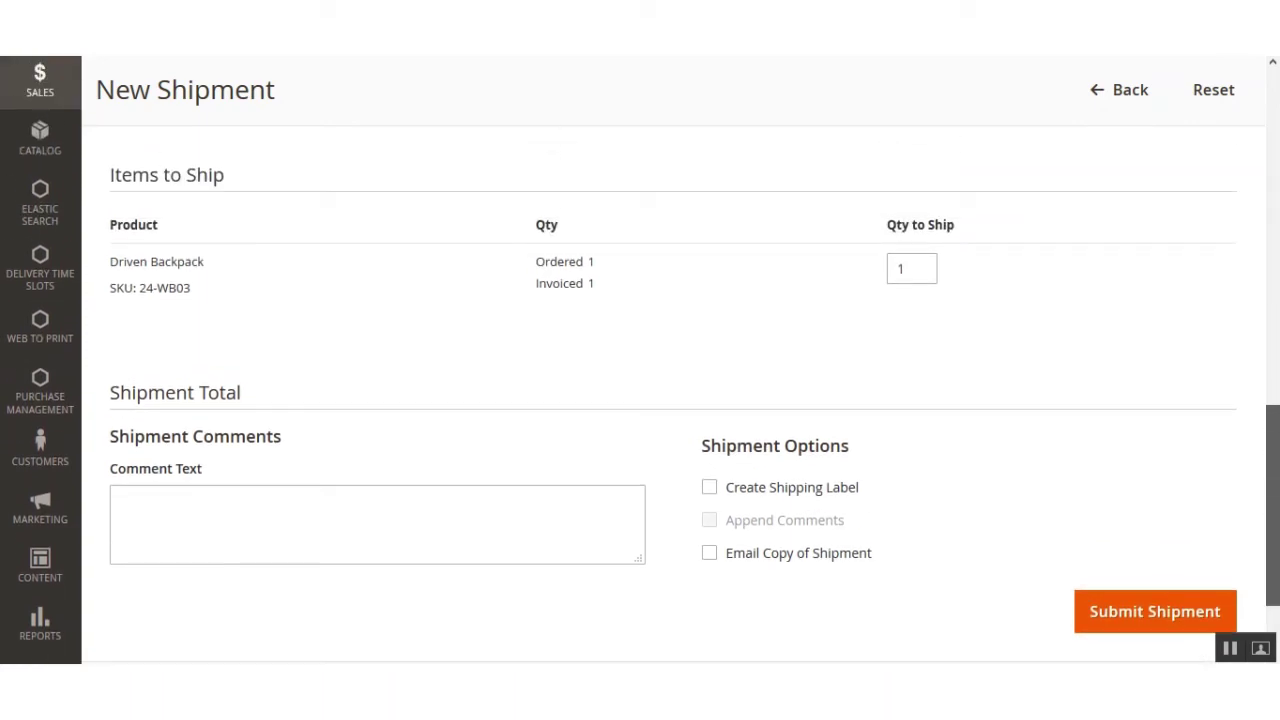
scroll(672, 398, up, 10)
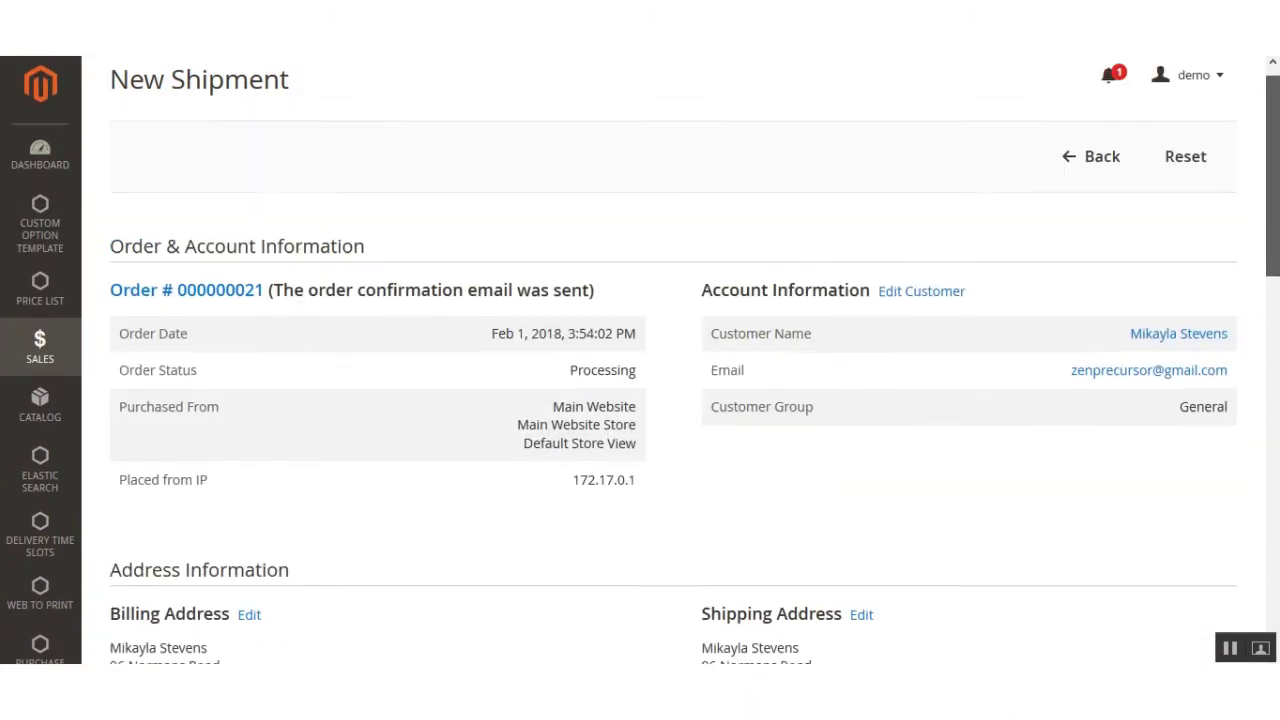
scroll(640, 360, down, 1)
scroll(640, 360, up, 1)
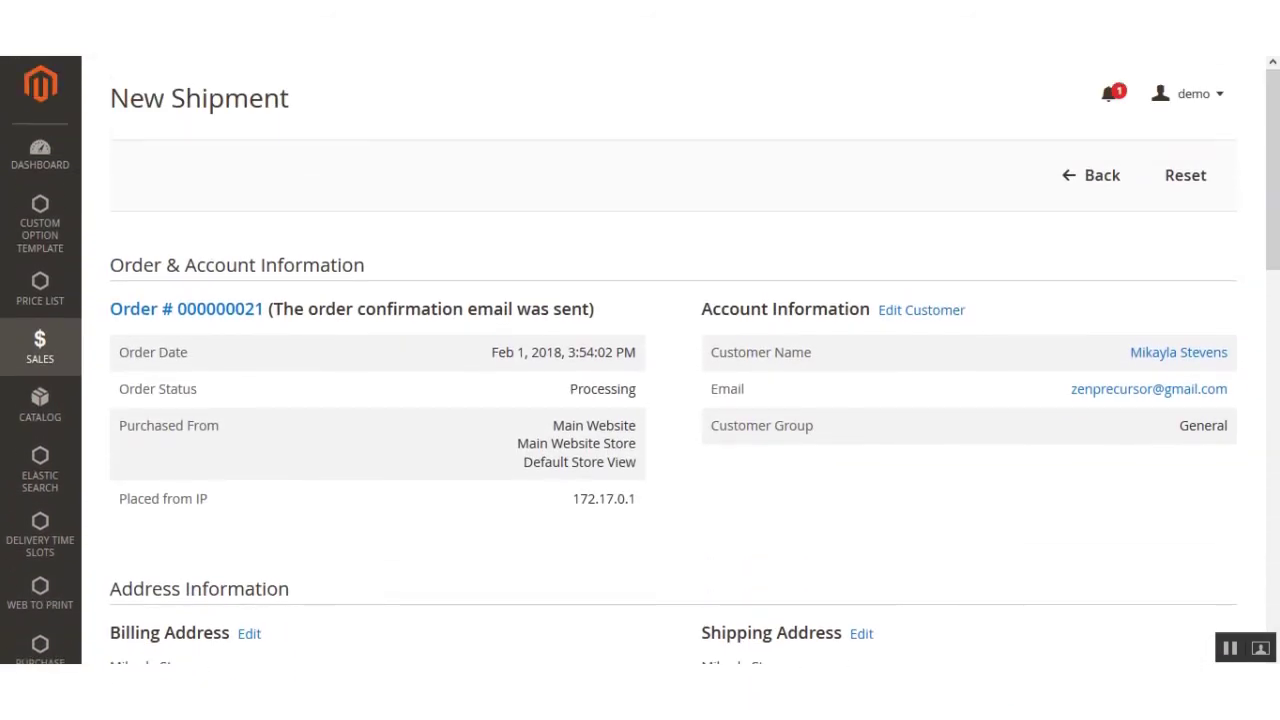